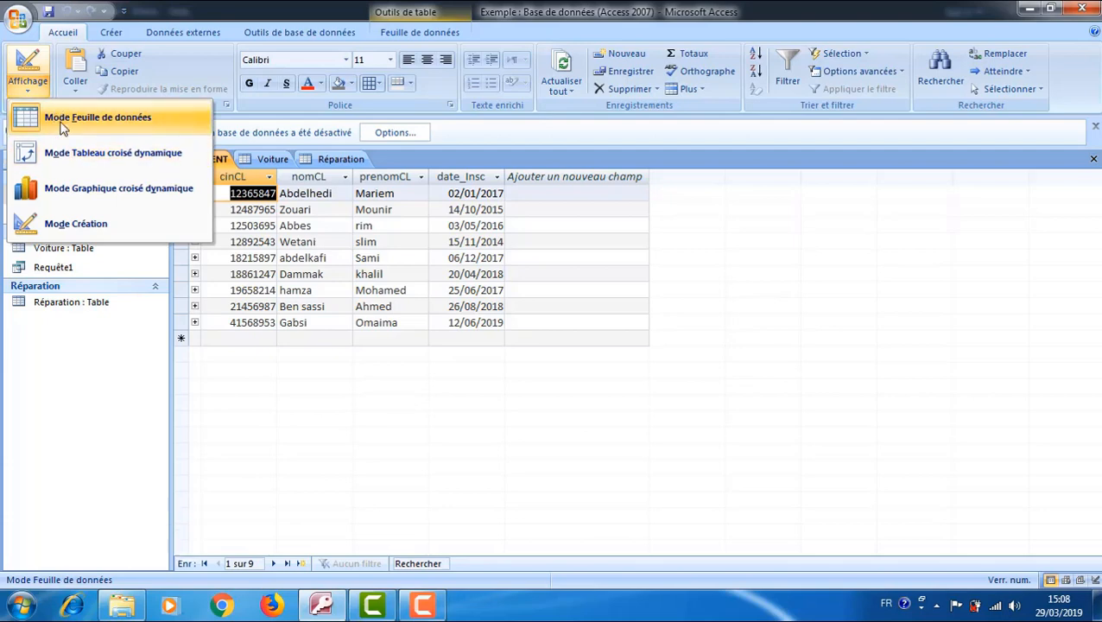
Look through the records of the CLIENT, Voiture and Réparation tables
left_click(340, 305)
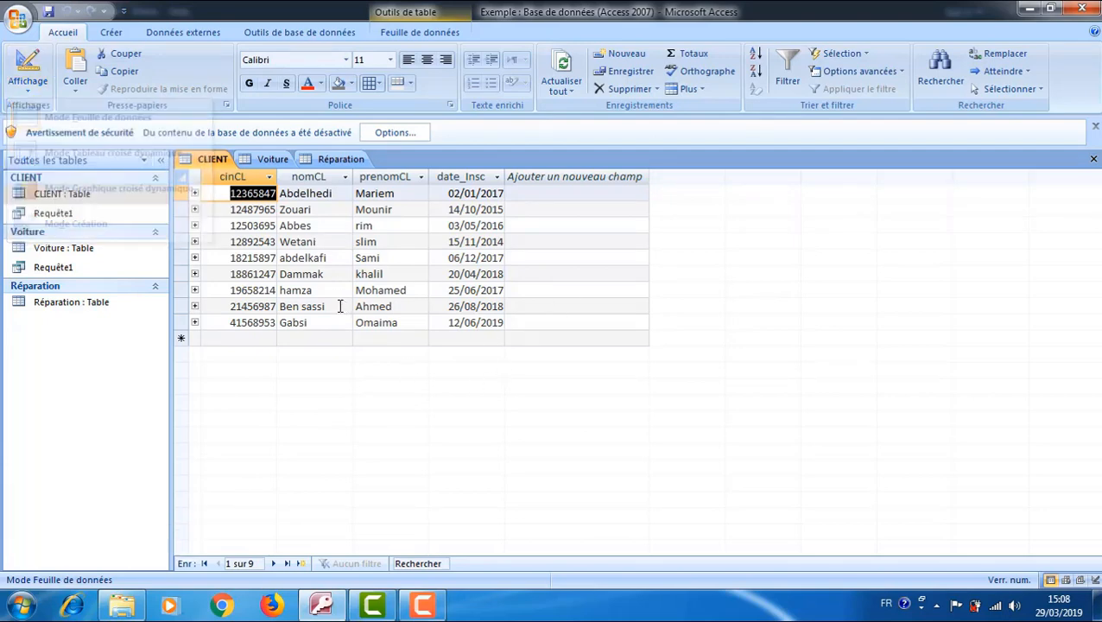
left_click(271, 339)
left_click(302, 338)
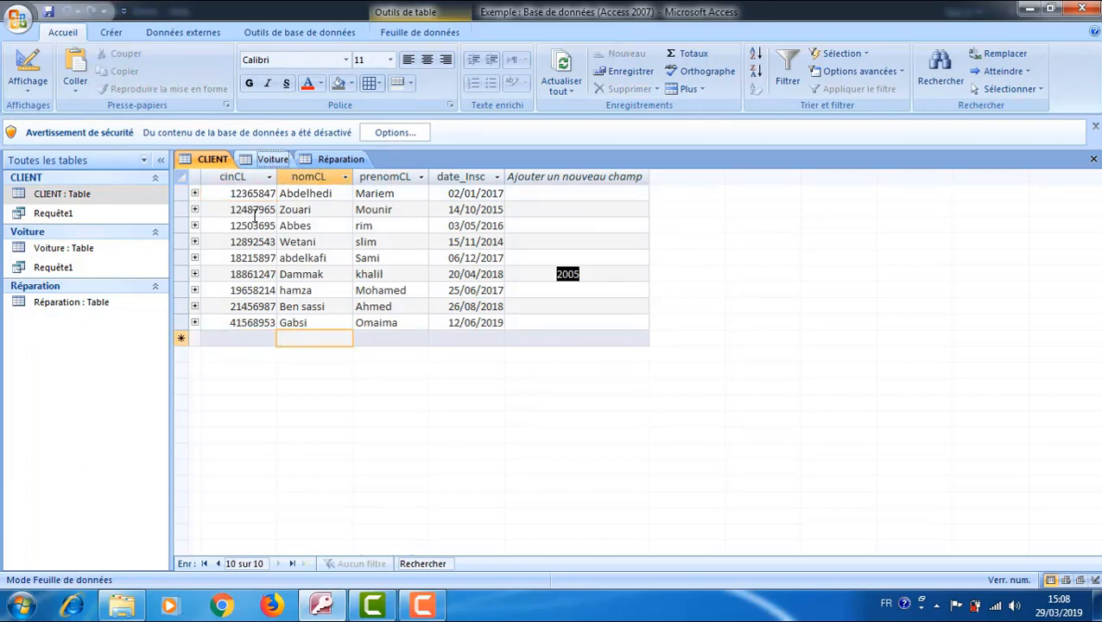
left_click(272, 160)
left_click(329, 162)
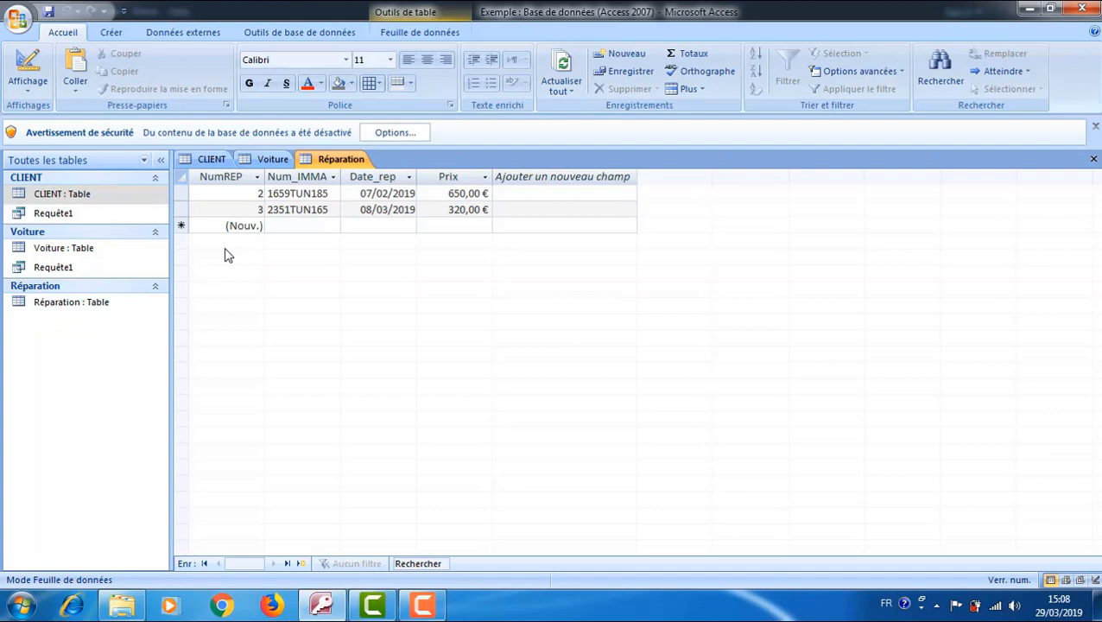
Create a new query in design view based on the CLIENT table
left_click(112, 34)
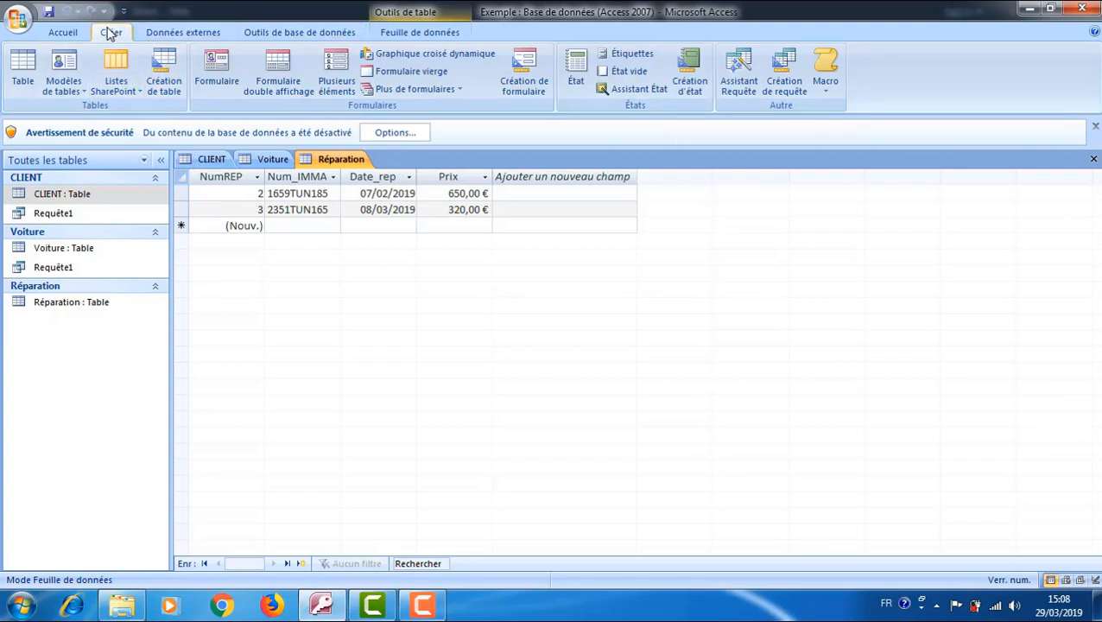
left_click(783, 79)
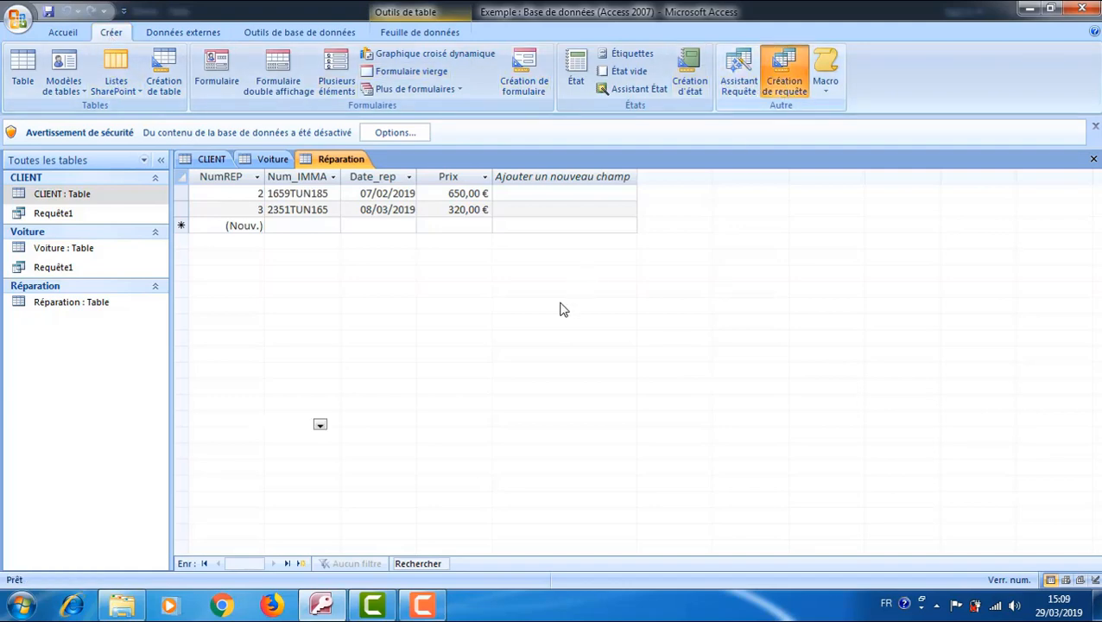
left_click_drag(580, 341, 630, 196)
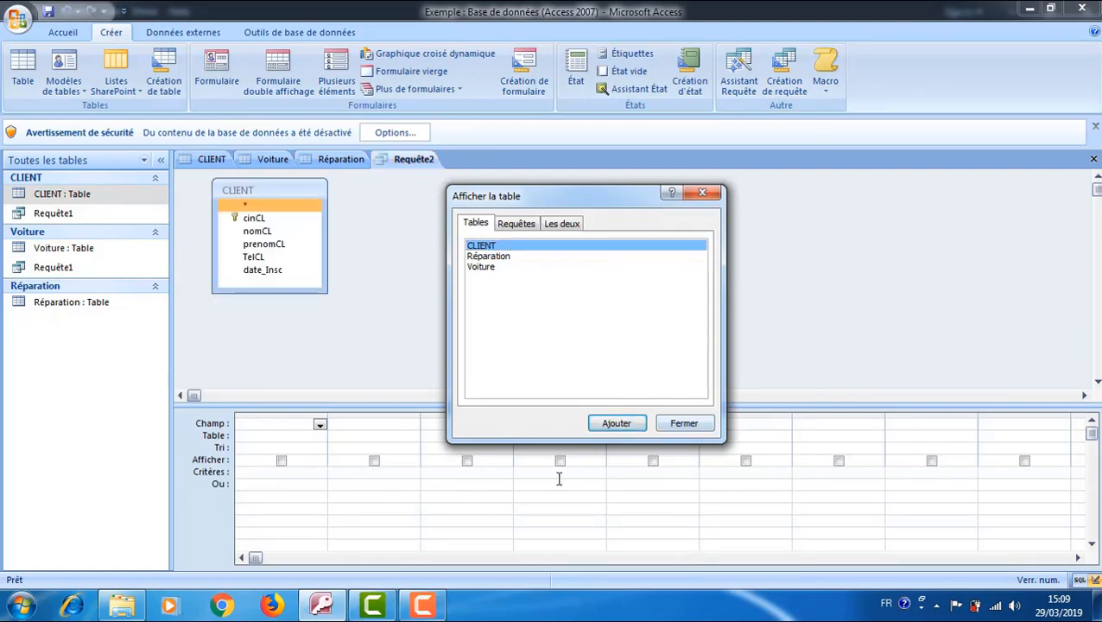
left_click(684, 423)
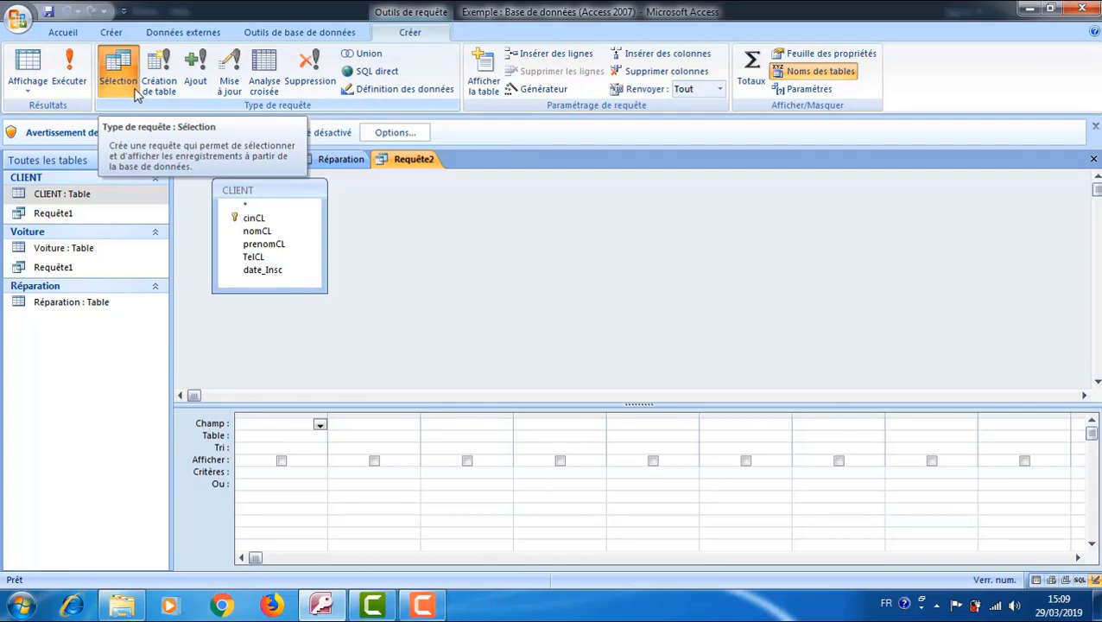
Add all CLIENT fields (CLIENT.*) to the query's first column and run the query
left_click(320, 425)
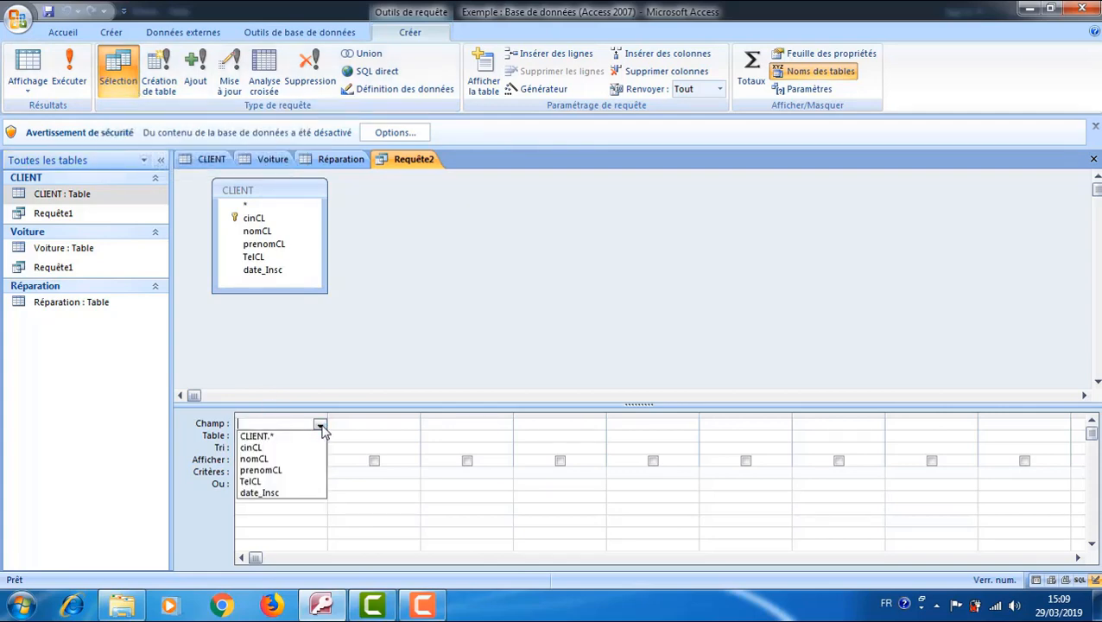
left_click(273, 438)
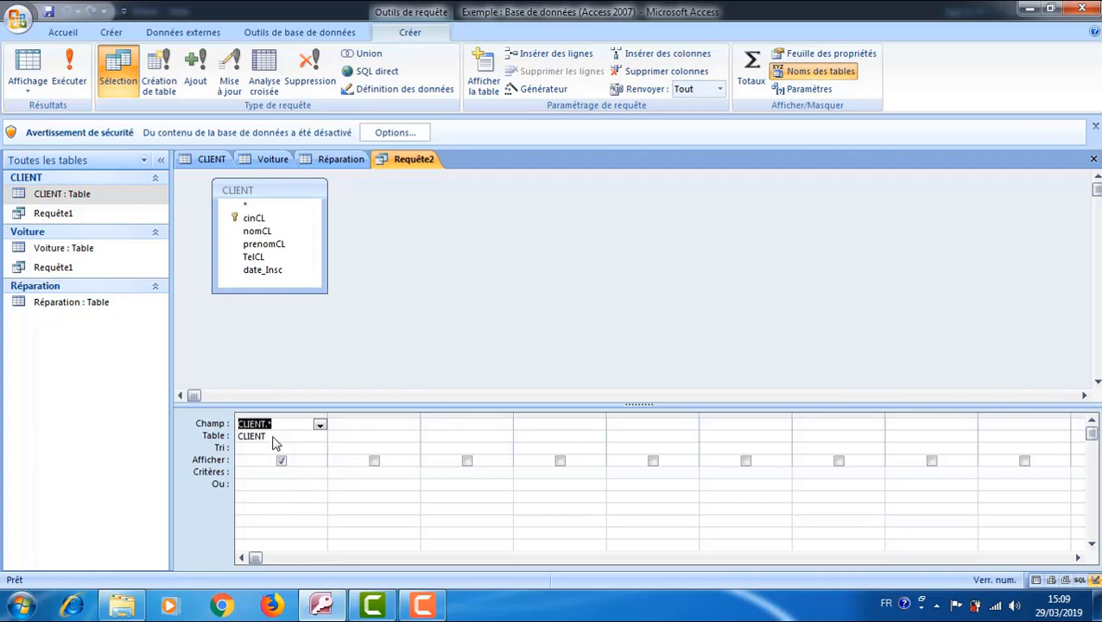
left_click(320, 425)
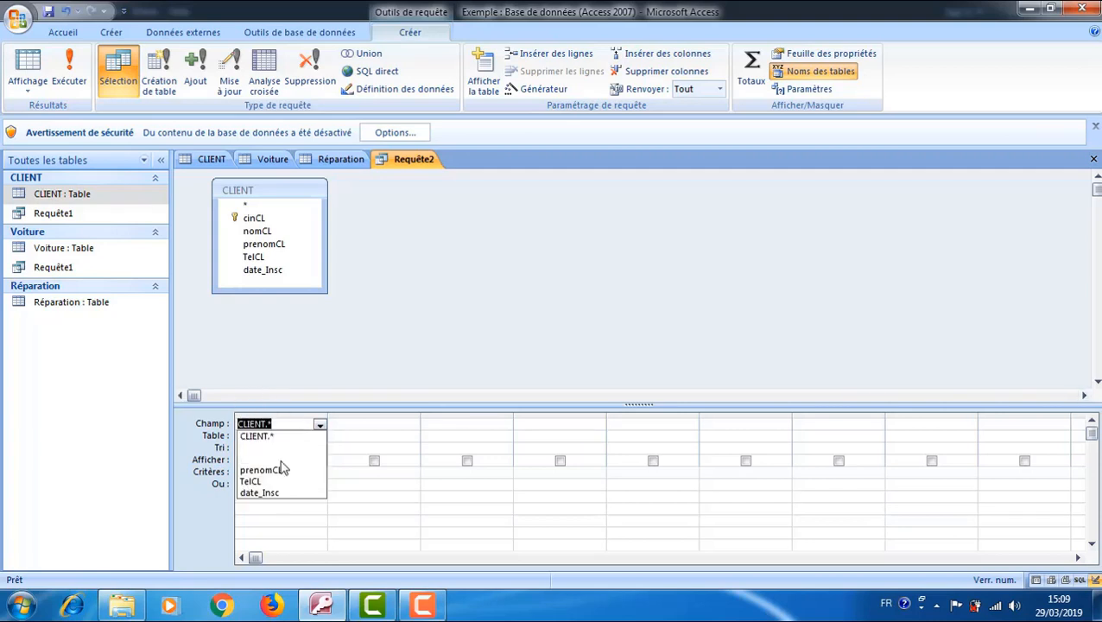
left_click(319, 425)
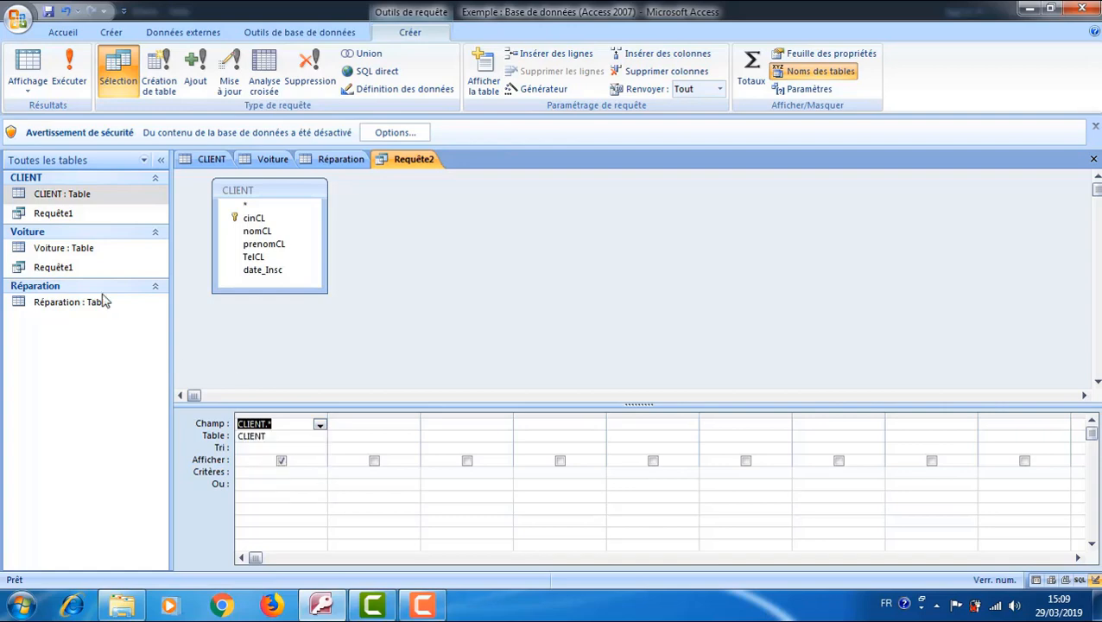
left_click(69, 80)
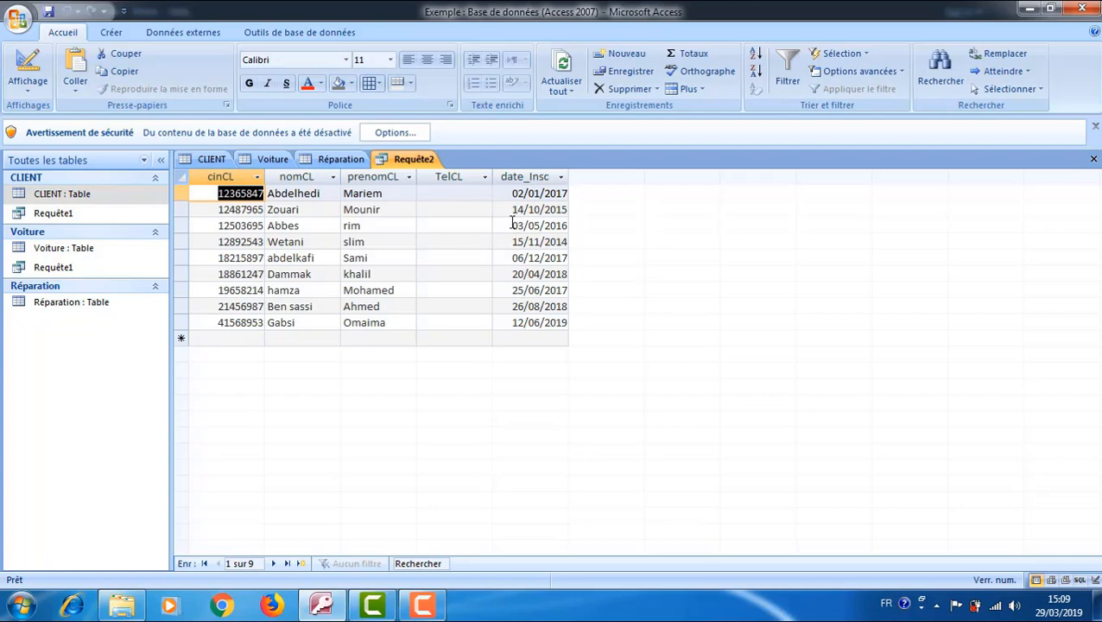
Return to the query design, set the first two columns to cinCL and prenomCL, and run the query
left_click(28, 84)
left_click(86, 262)
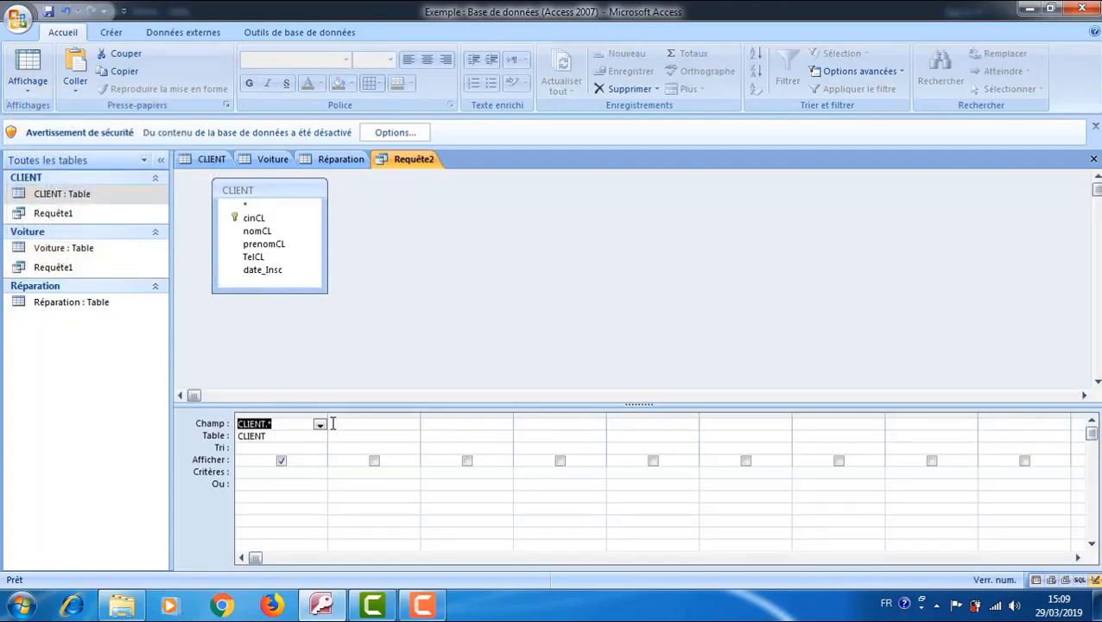
left_click(319, 425)
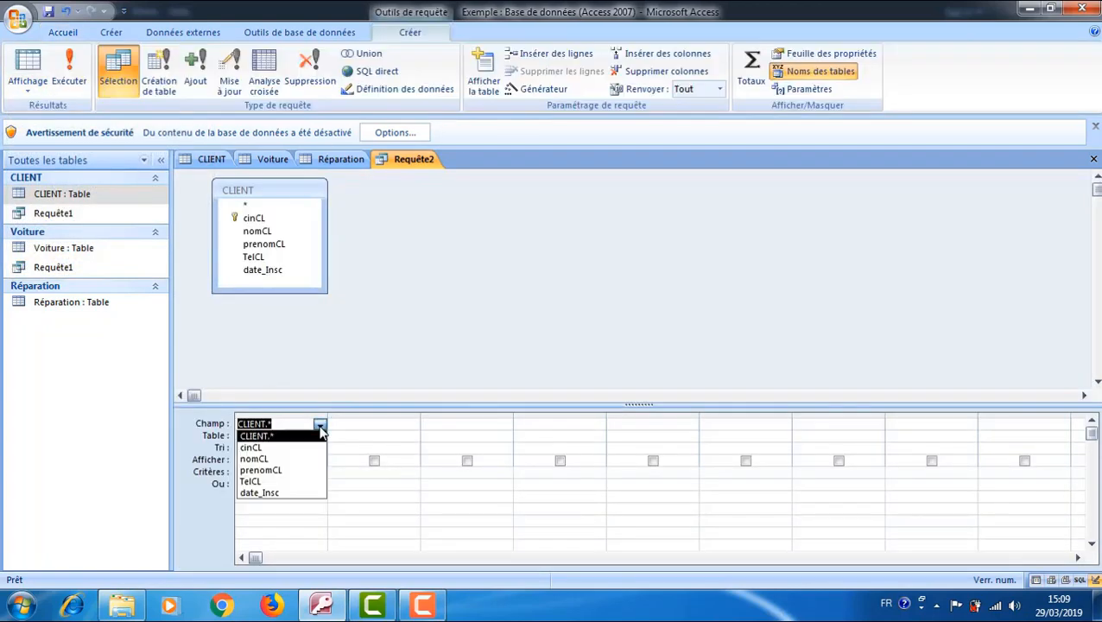
left_click(278, 448)
left_click(357, 427)
left_click(412, 425)
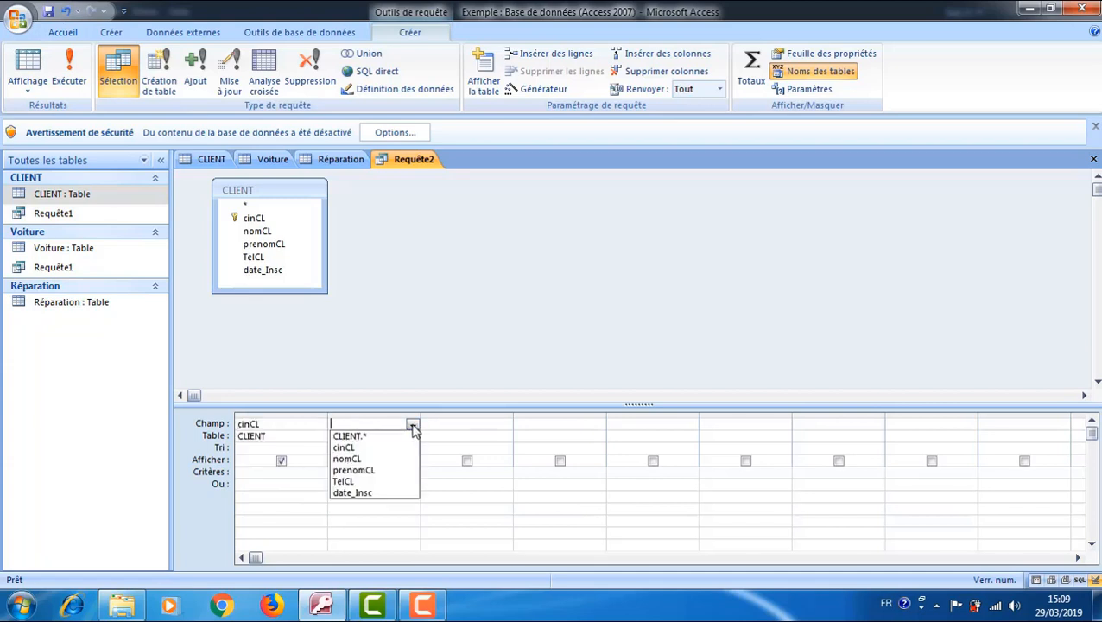
left_click(390, 471)
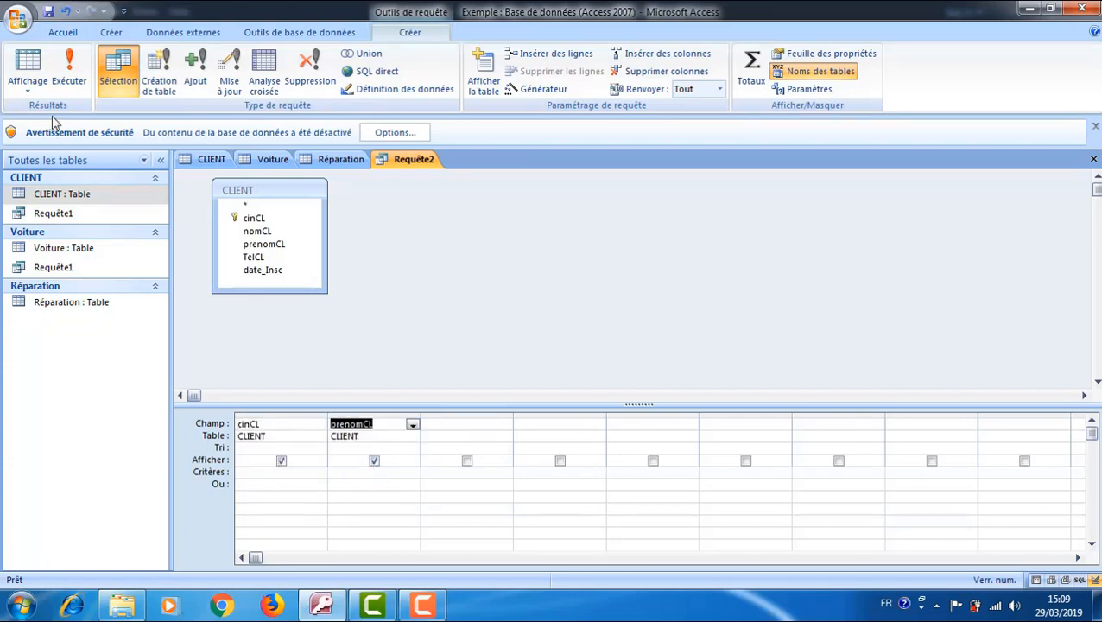
left_click(70, 74)
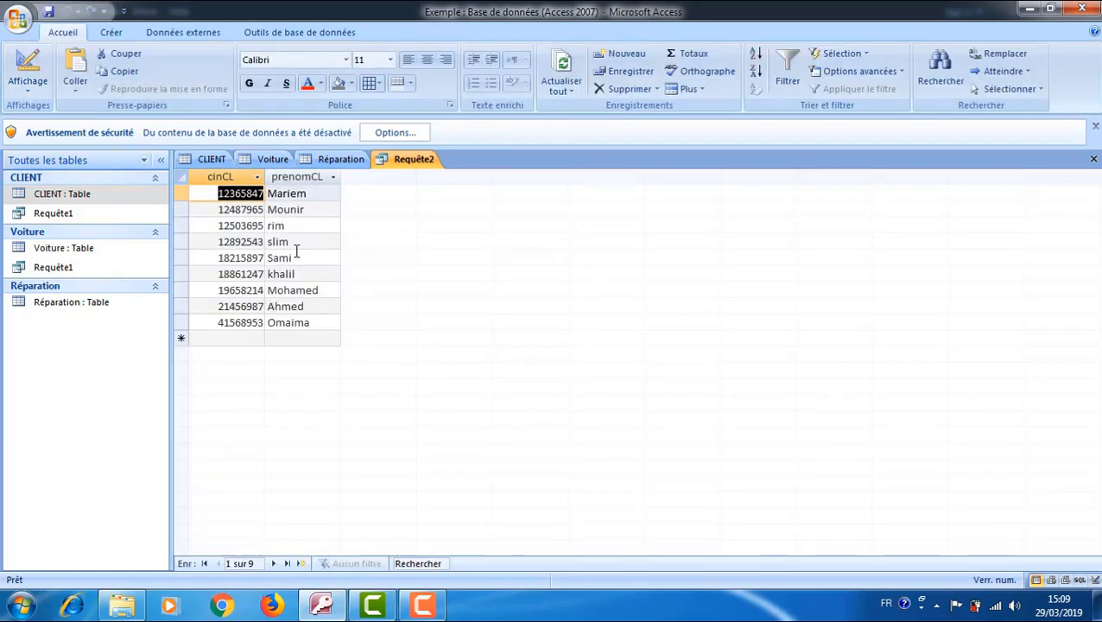
Filter the query design on one client's full first name as the prenomCL criterion and run it
left_click(37, 94)
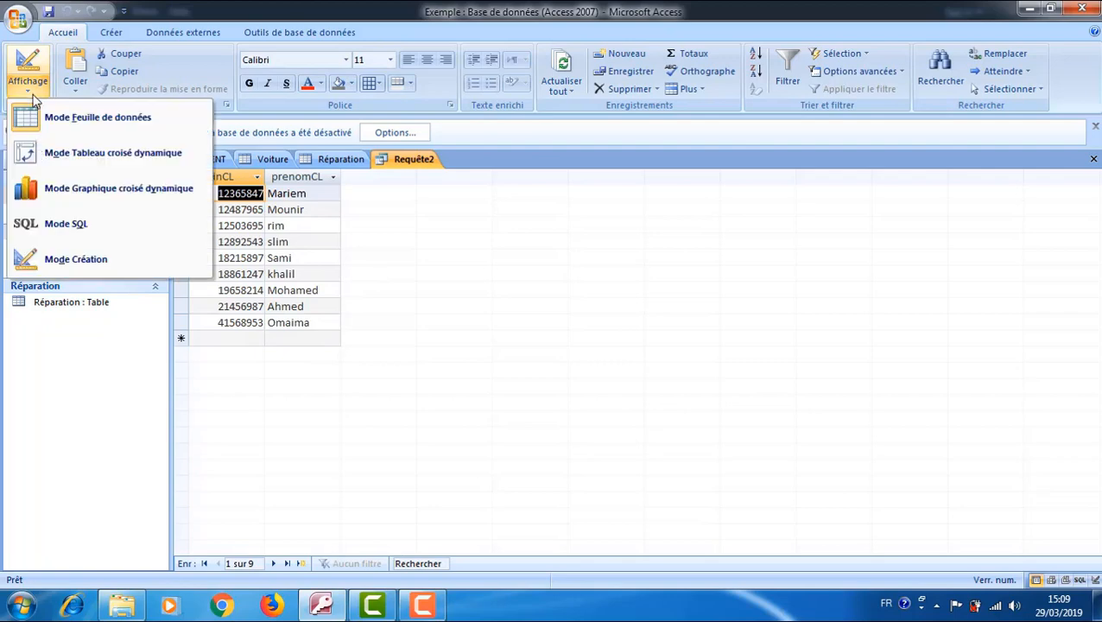
left_click(51, 262)
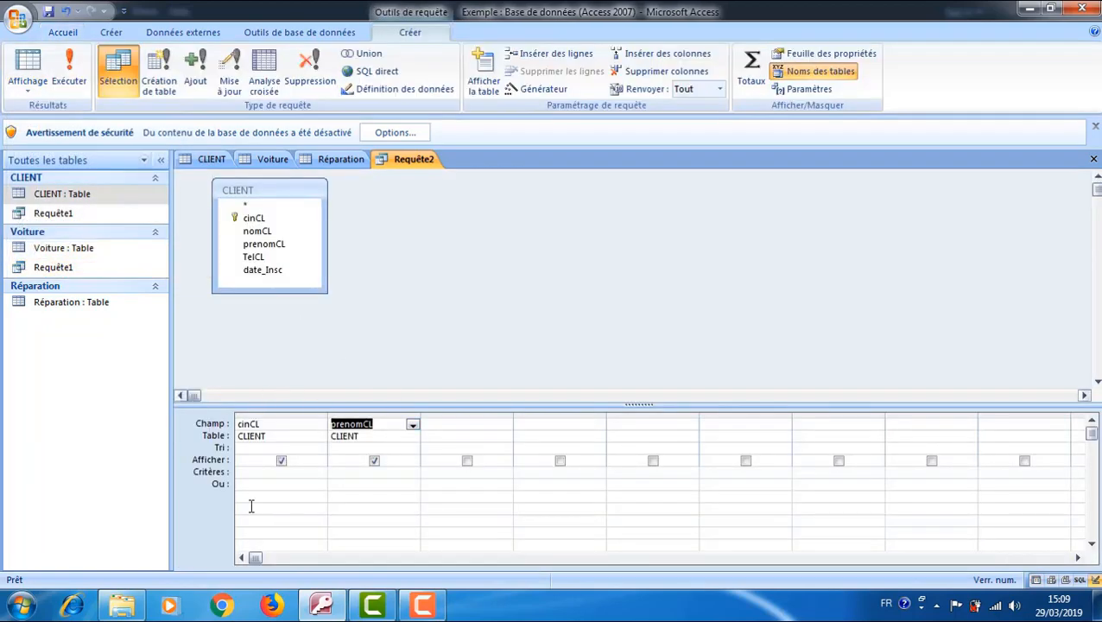
left_click(344, 474)
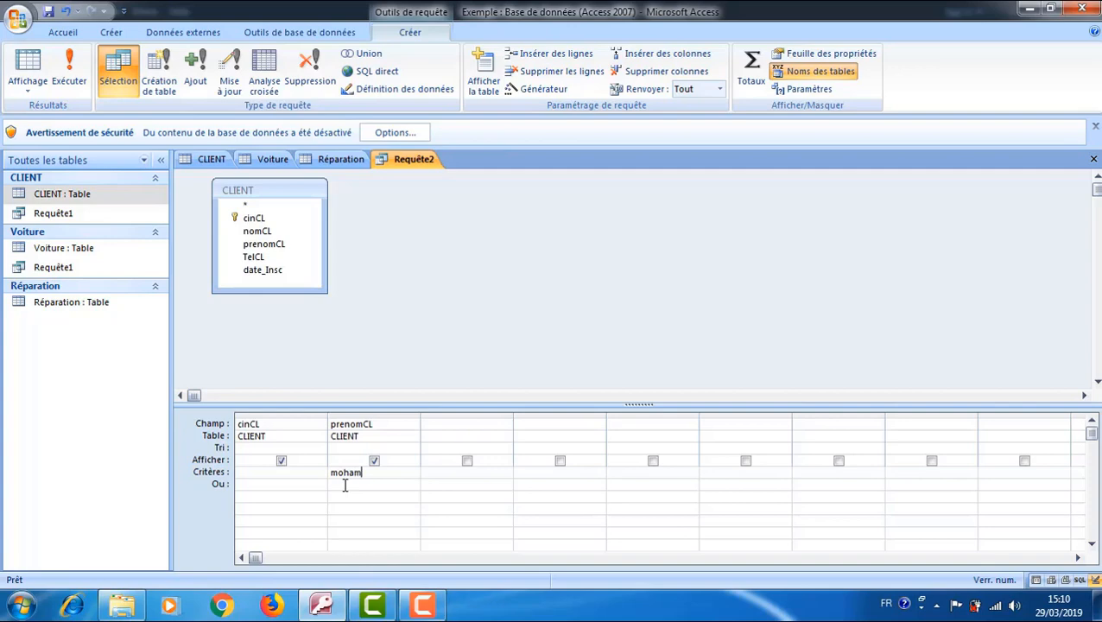
left_click(69, 73)
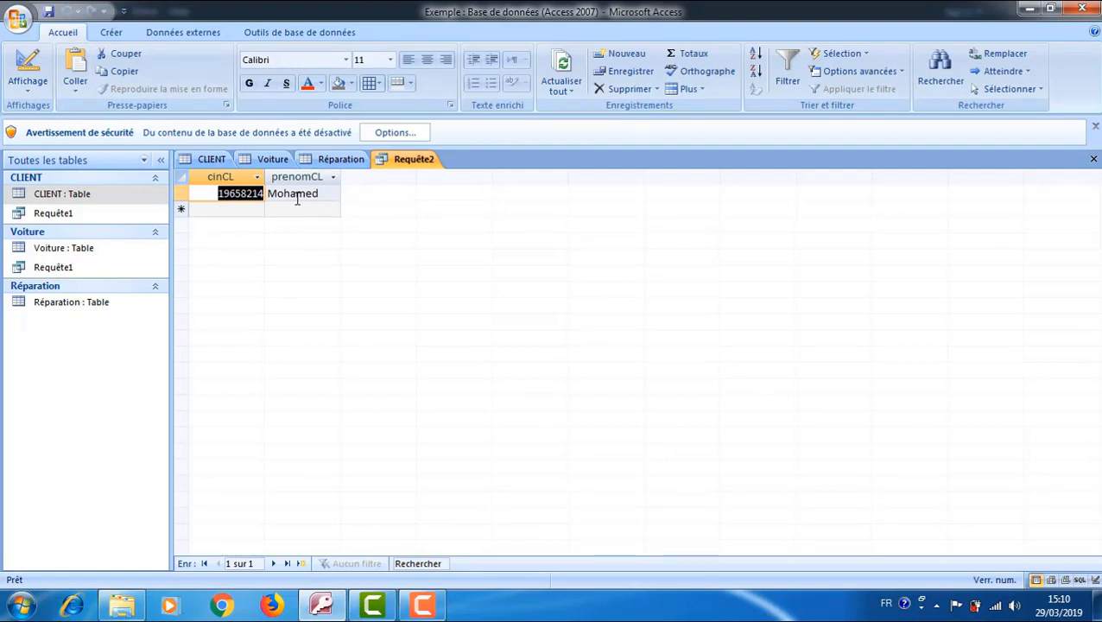
Replace the prenomCL criterion in the query design with m* and run the query
left_click(29, 84)
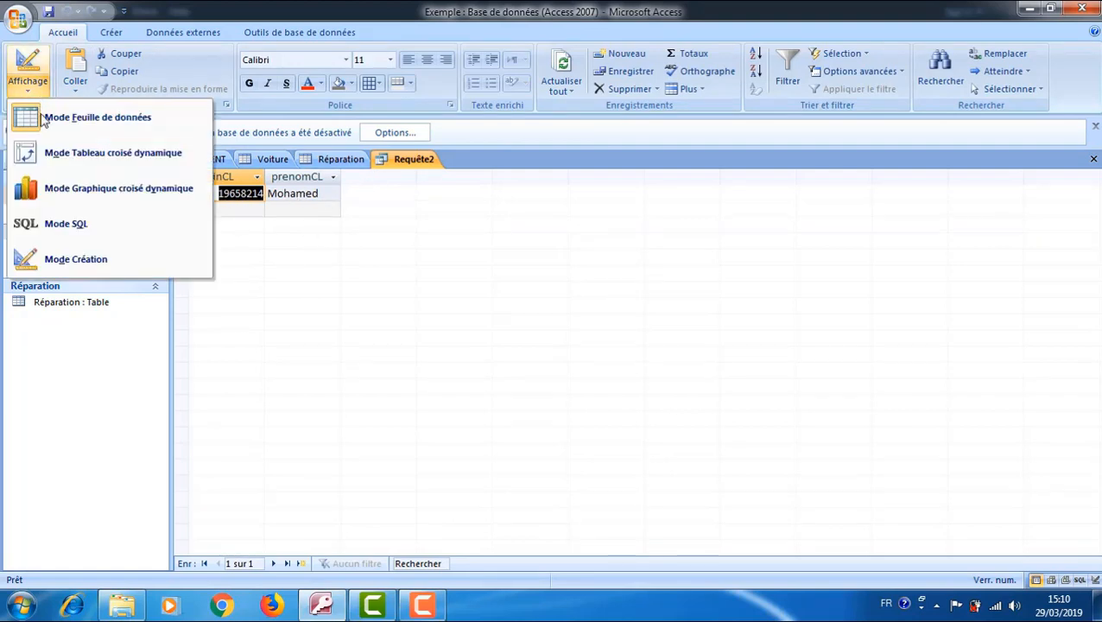
left_click(75, 260)
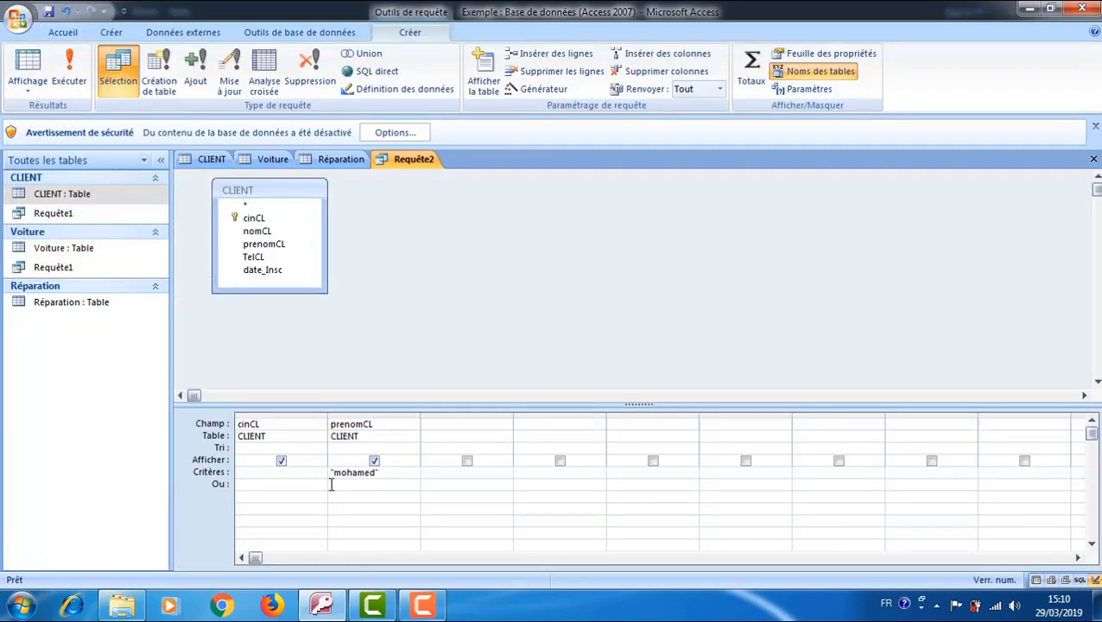
left_click_drag(389, 476, 291, 456)
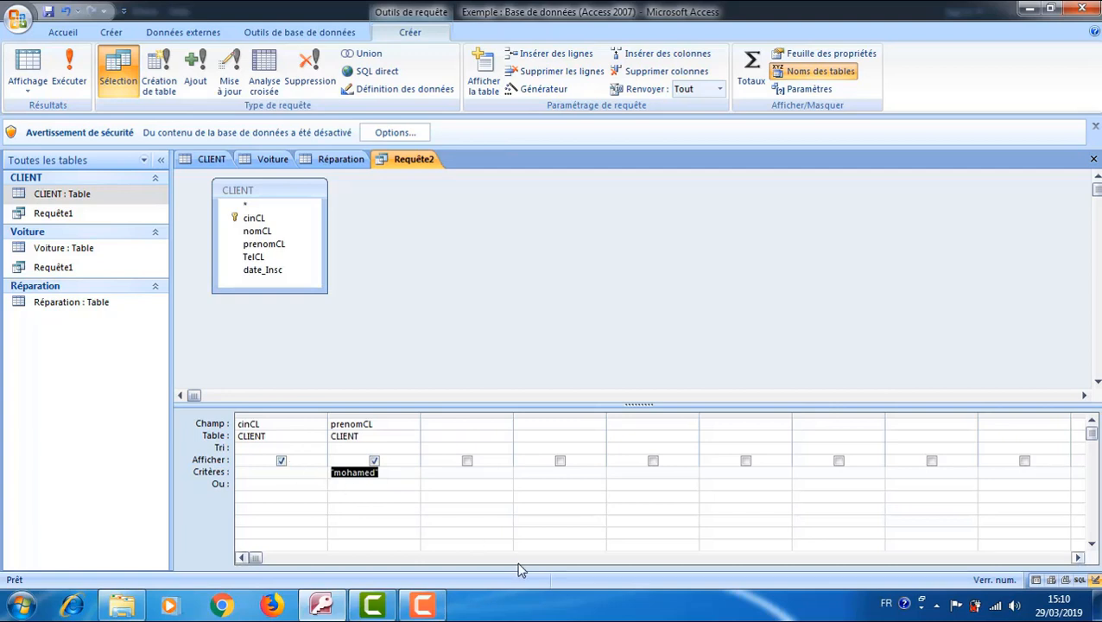
type("m*")
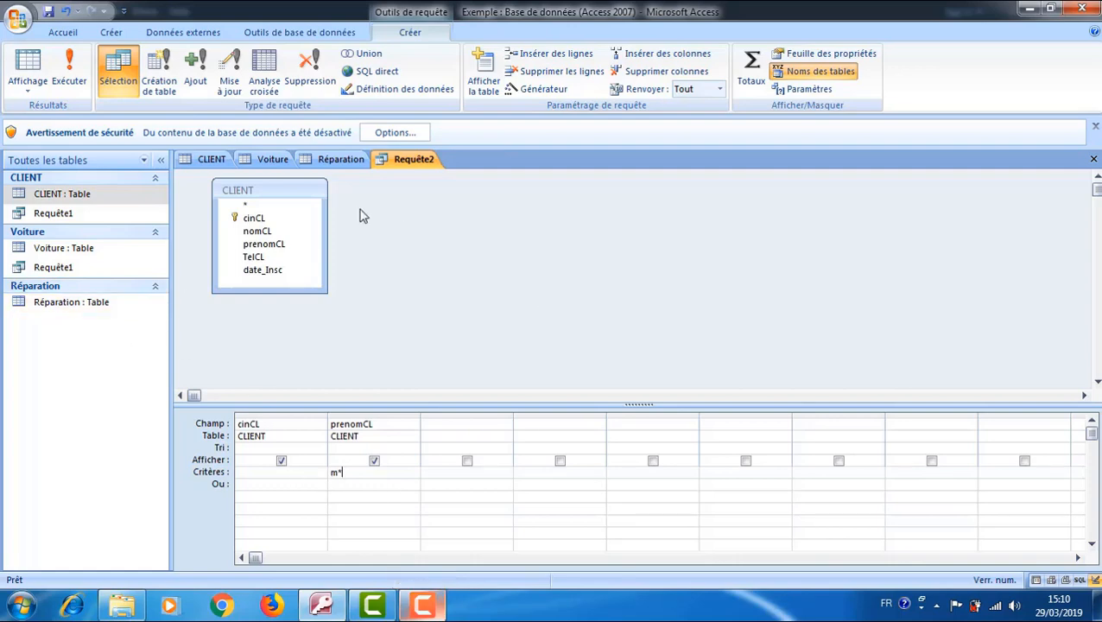
left_click(71, 76)
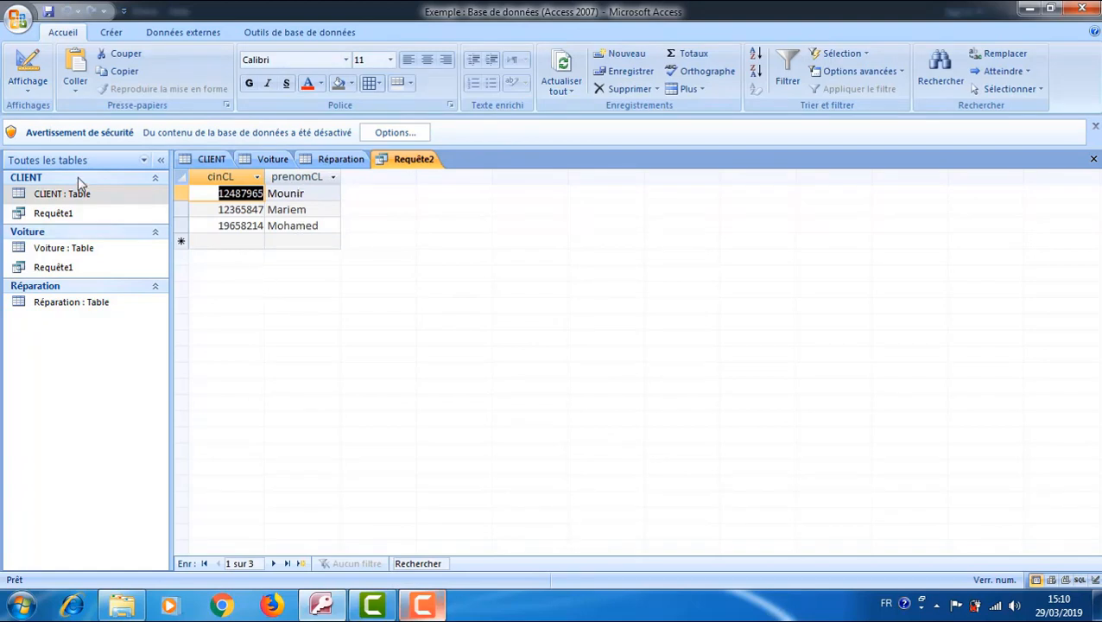
Add the Voiture table to the query design and move it slightly farther from the CLIENT table
left_click(27, 90)
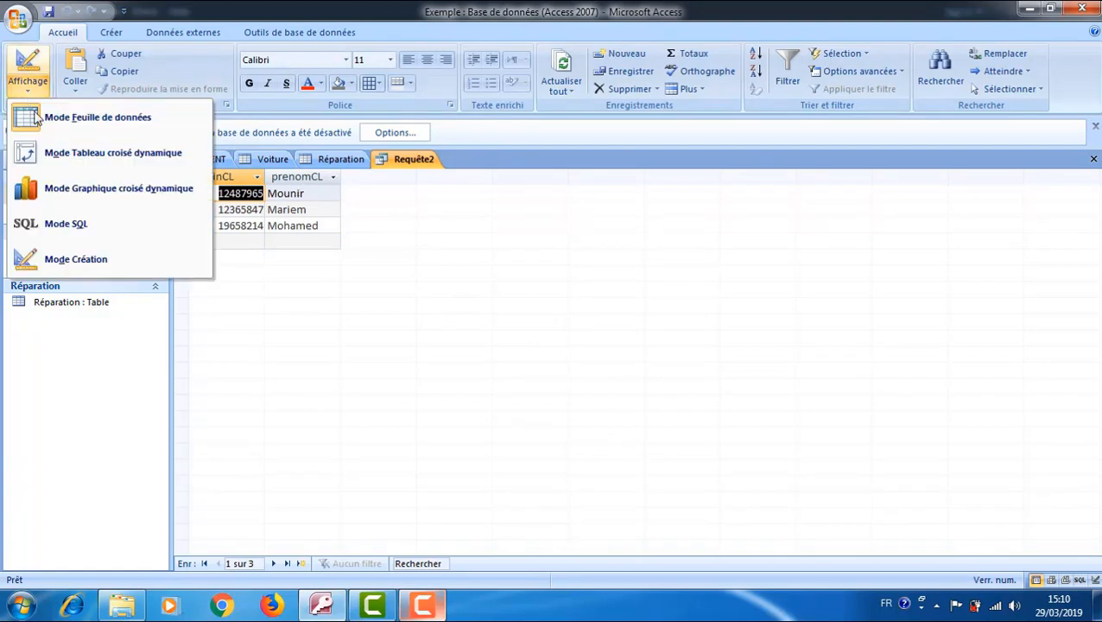
left_click(76, 259)
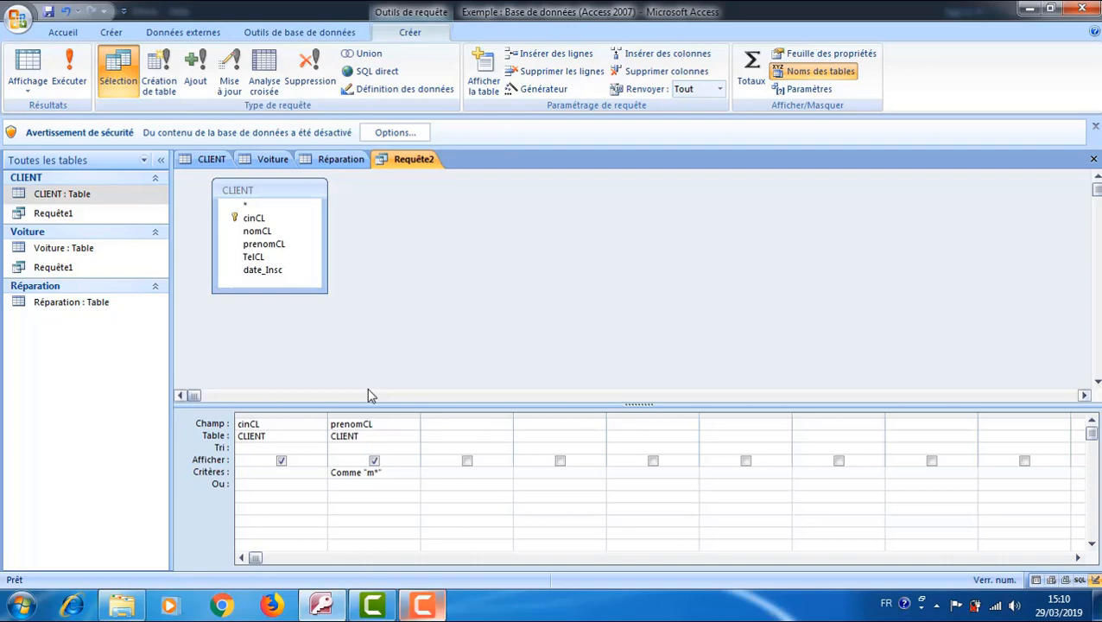
right_click(414, 269)
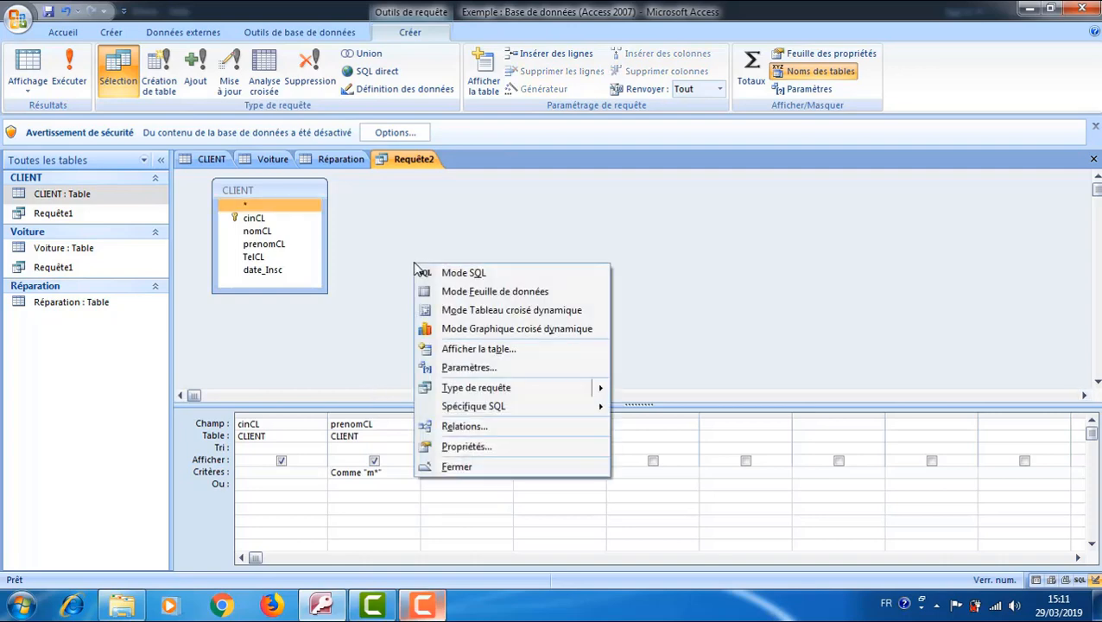
left_click(467, 351)
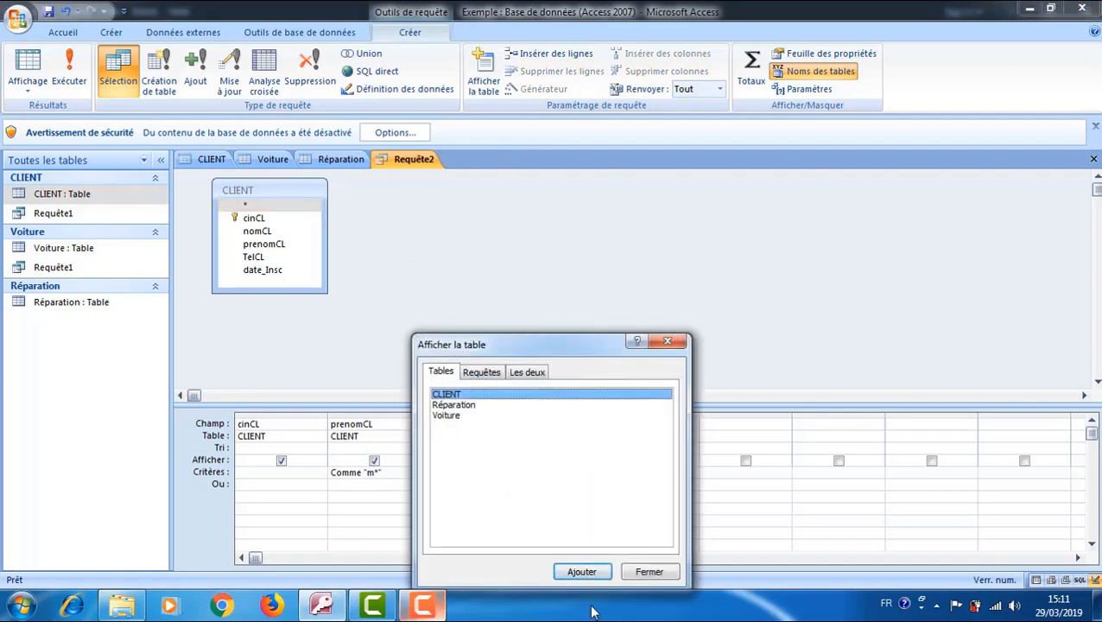
key("Down")
key("Down")
left_click(580, 573)
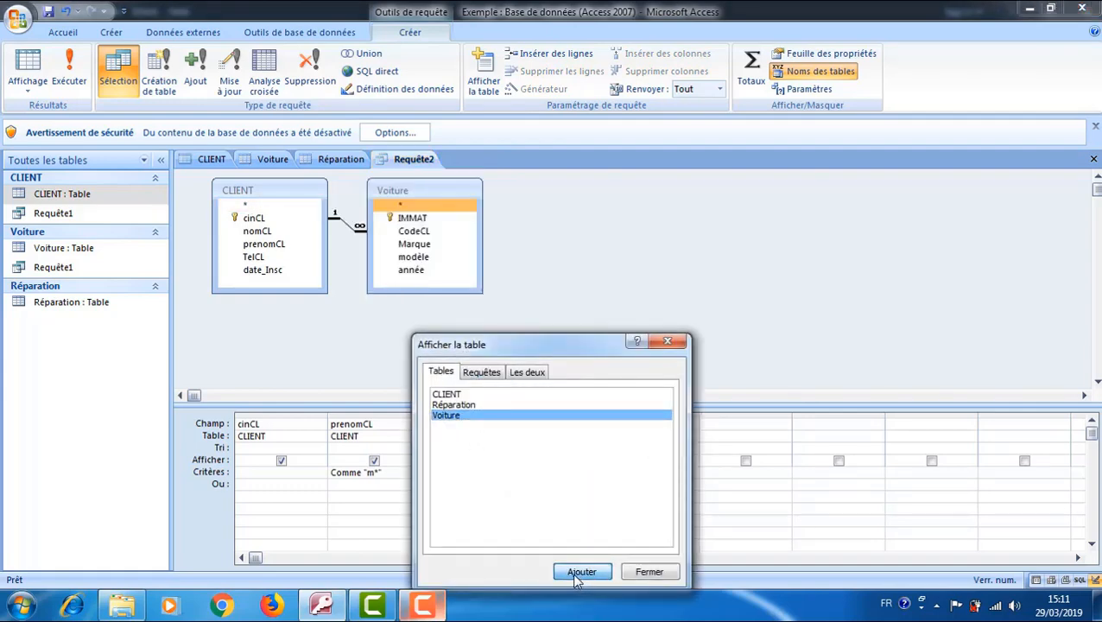
left_click(639, 573)
left_click_drag(462, 199, 496, 207)
Add all Voiture fields (Voiture.*) in the query's third column and run the query
left_click(472, 426)
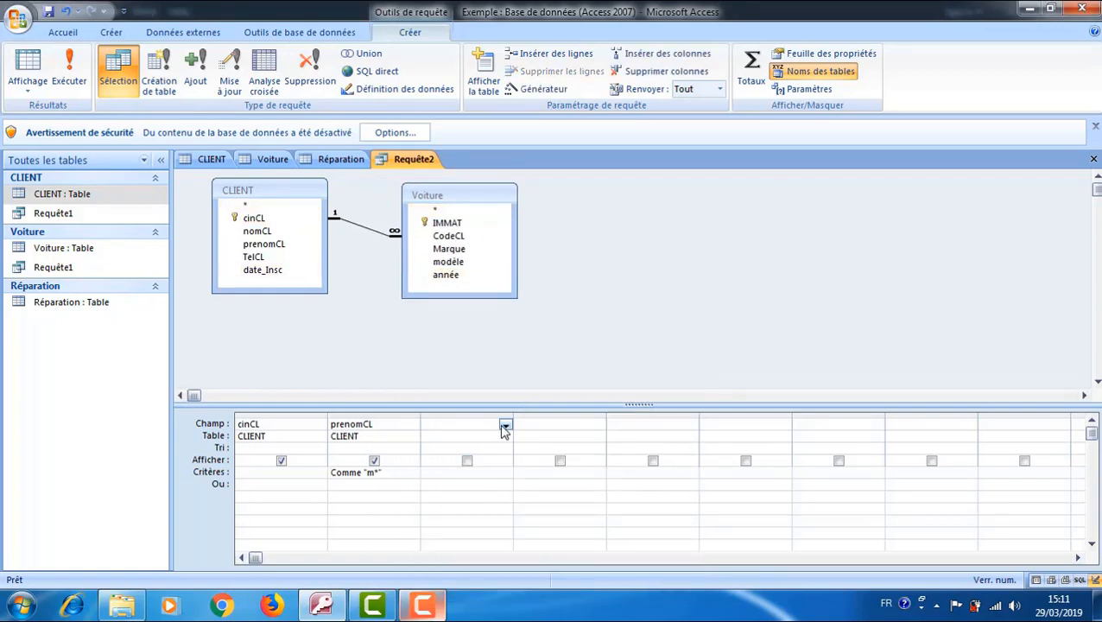
left_click(504, 429)
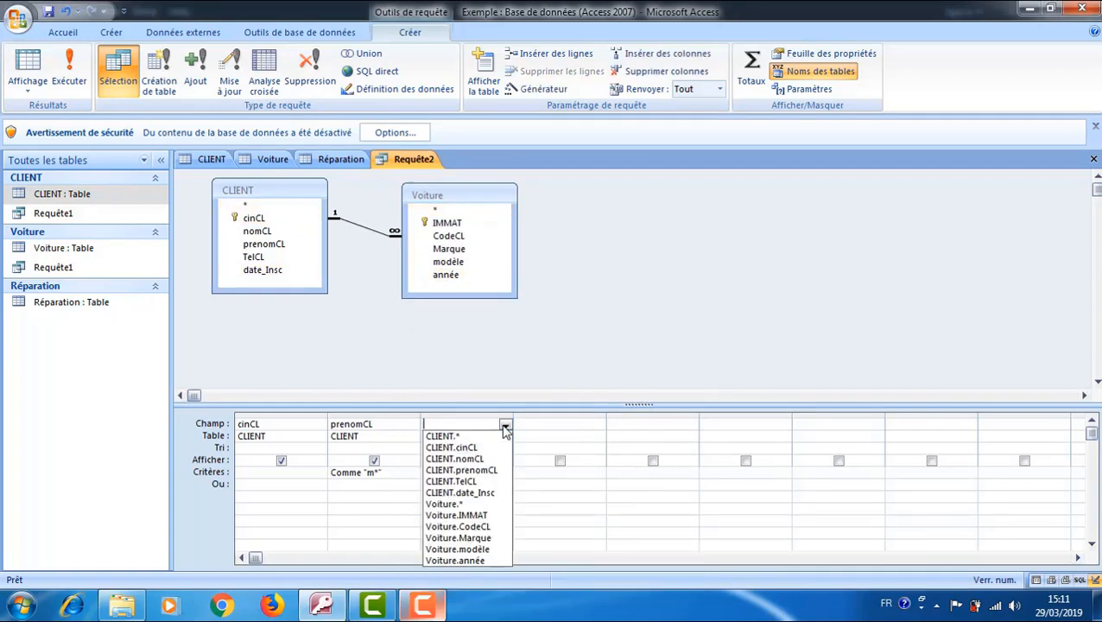
left_click(478, 505)
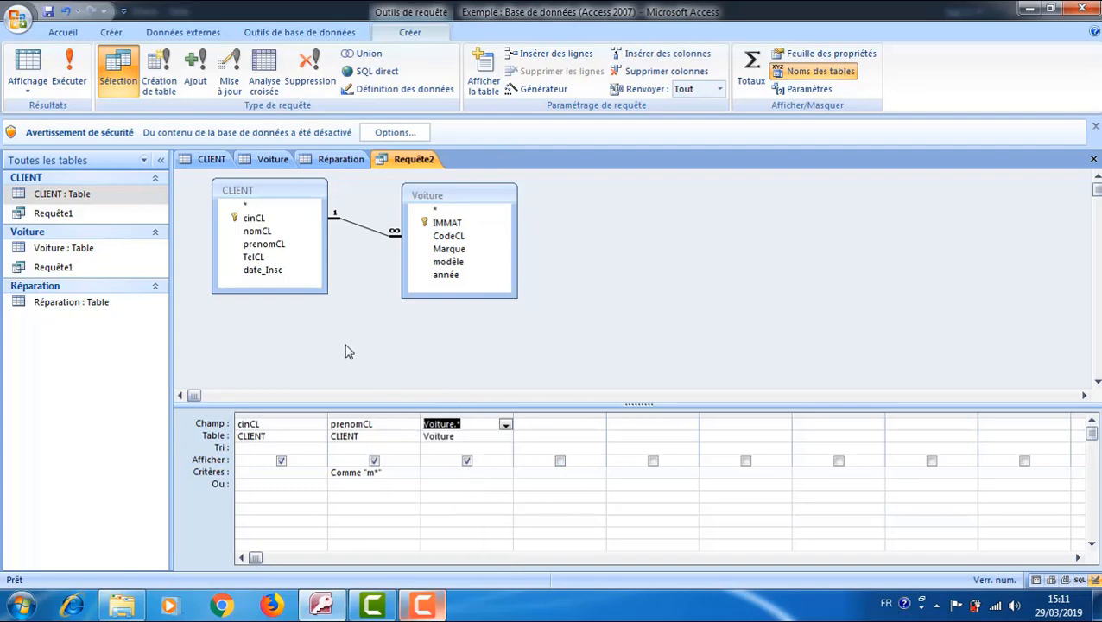
left_click(71, 79)
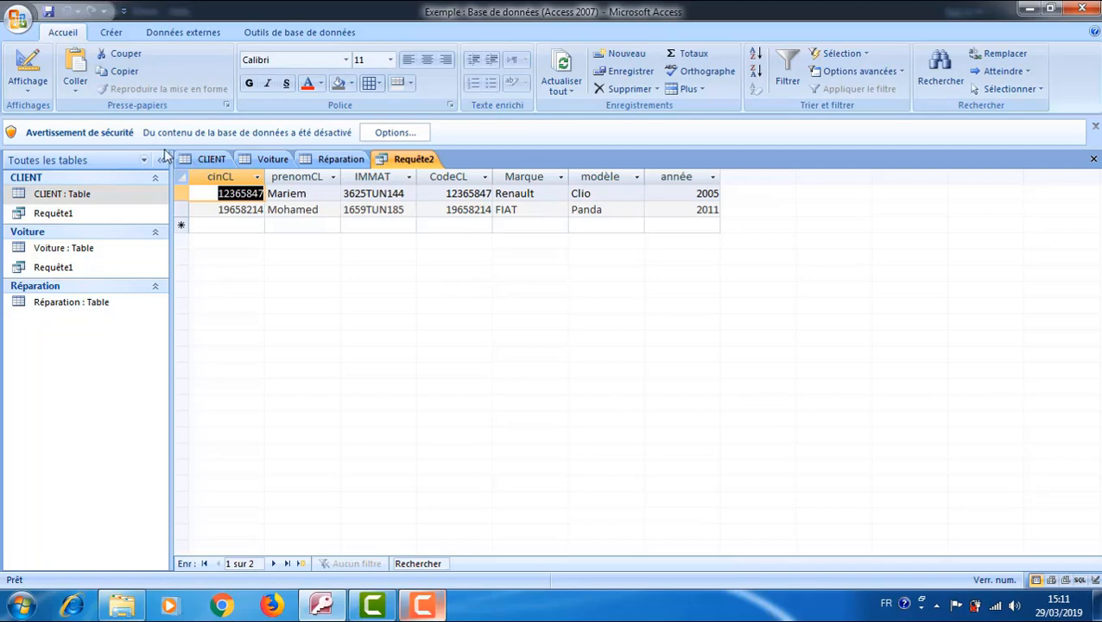
Change the query's third column from all Voiture fields to Marque, set its criterion to fiat and run the query
left_click(28, 85)
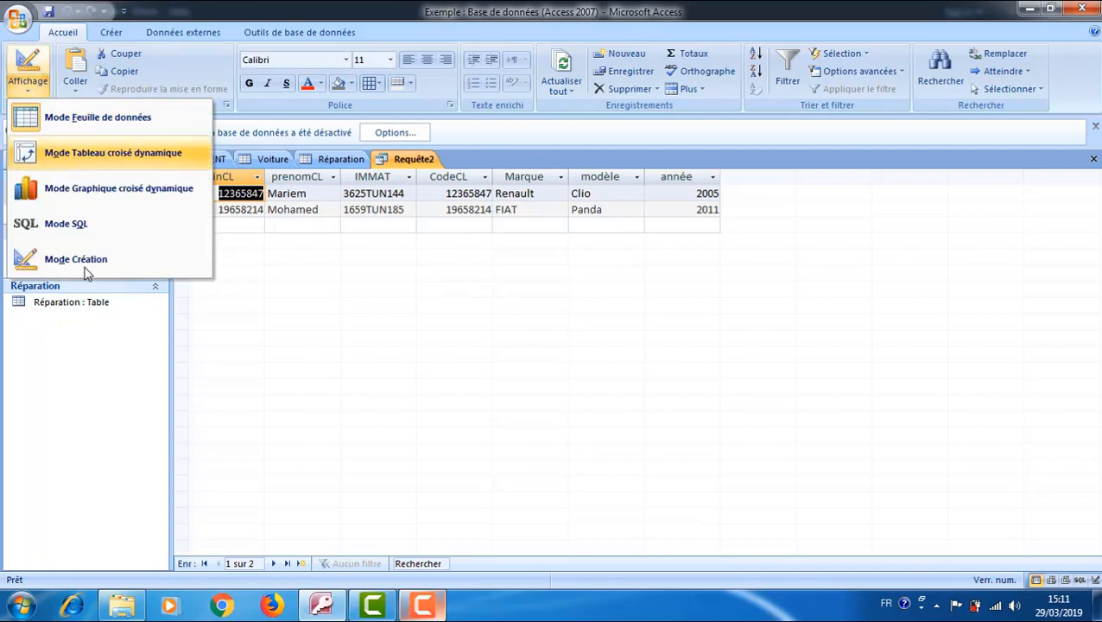
left_click(86, 270)
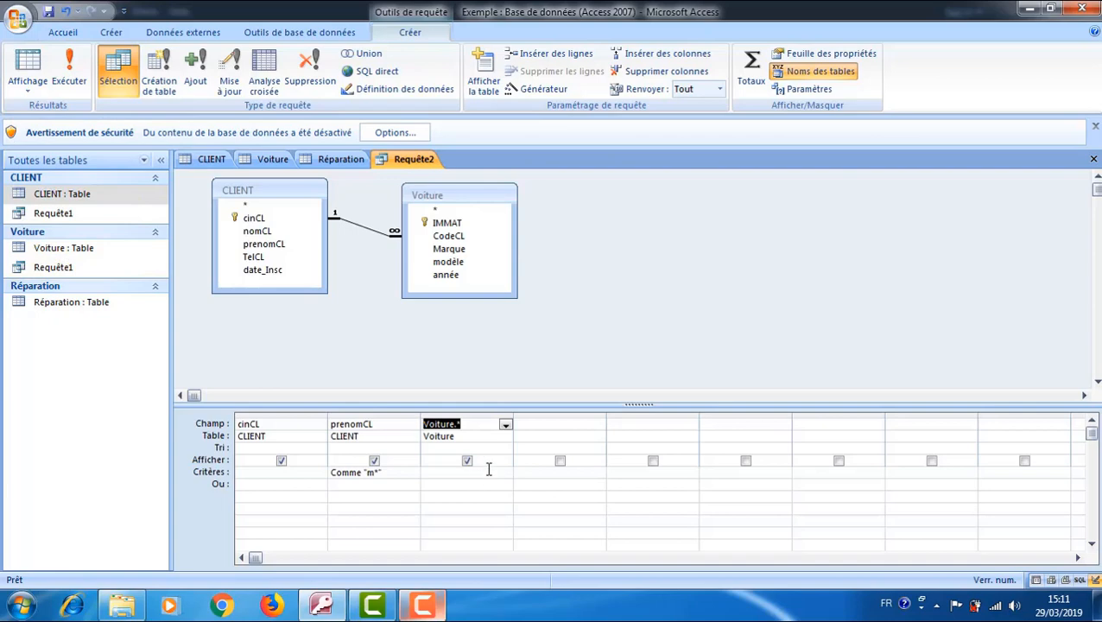
left_click(488, 469)
left_click(506, 430)
key("F4")
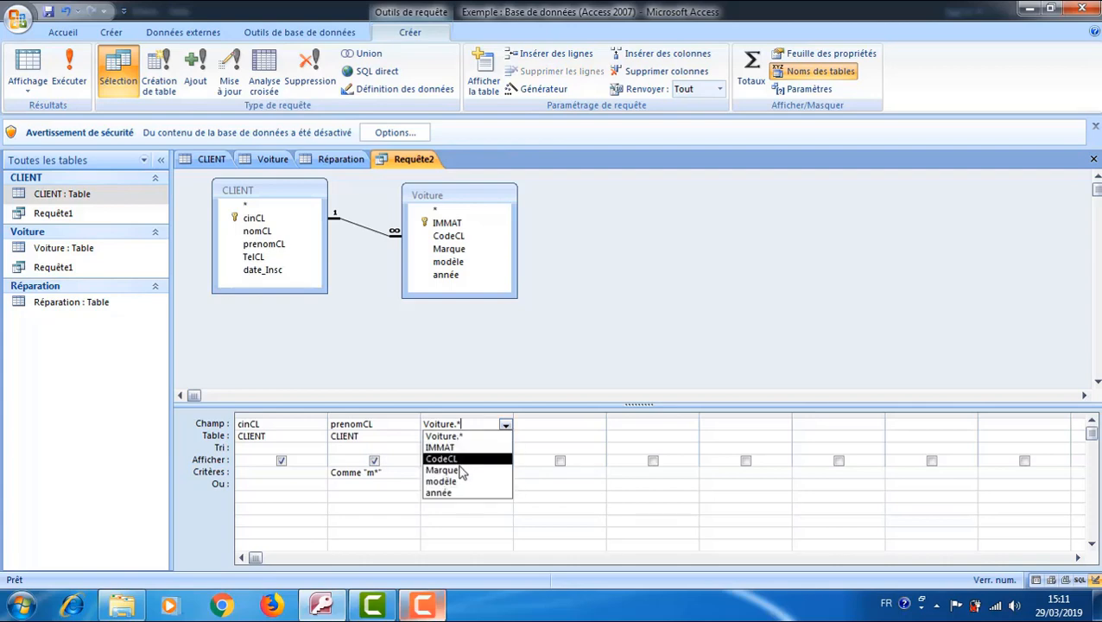
left_click(464, 471)
left_click(440, 475)
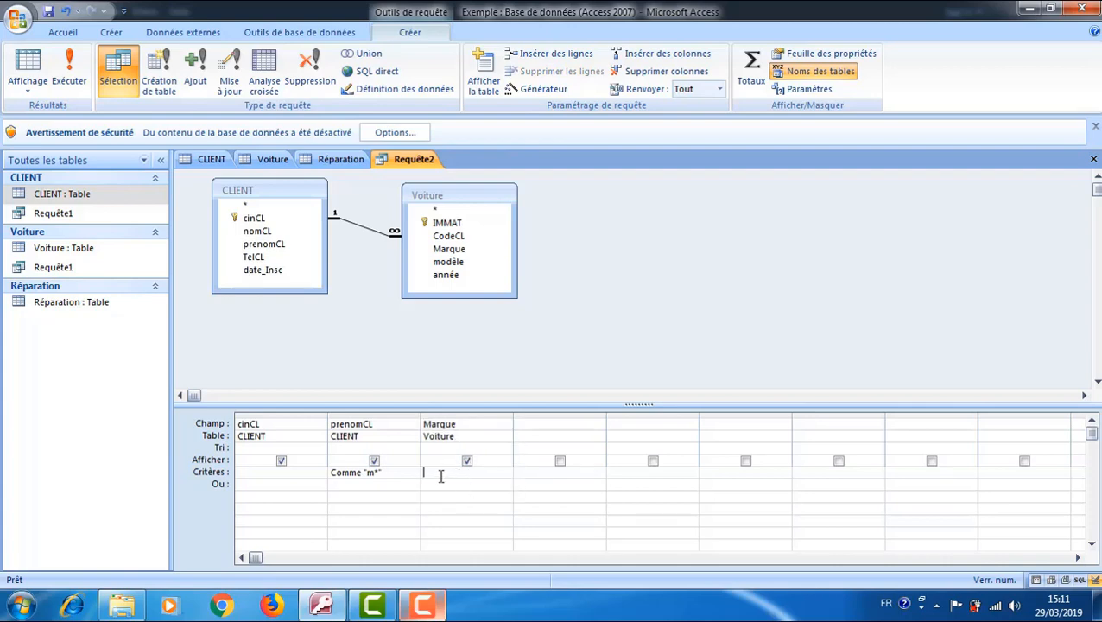
type("fiat")
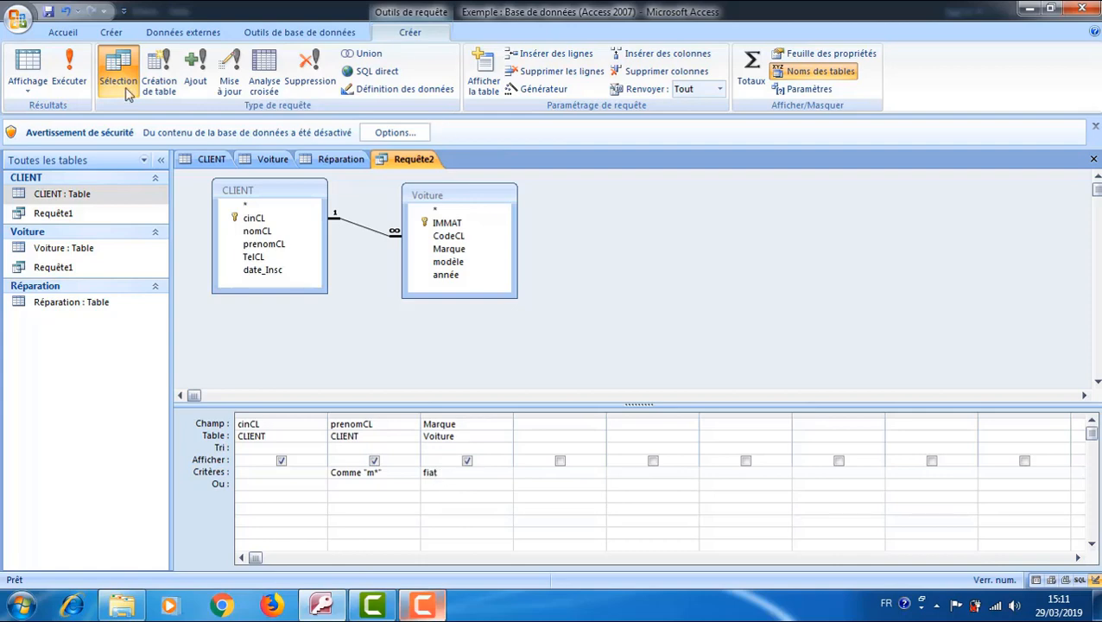
left_click(69, 69)
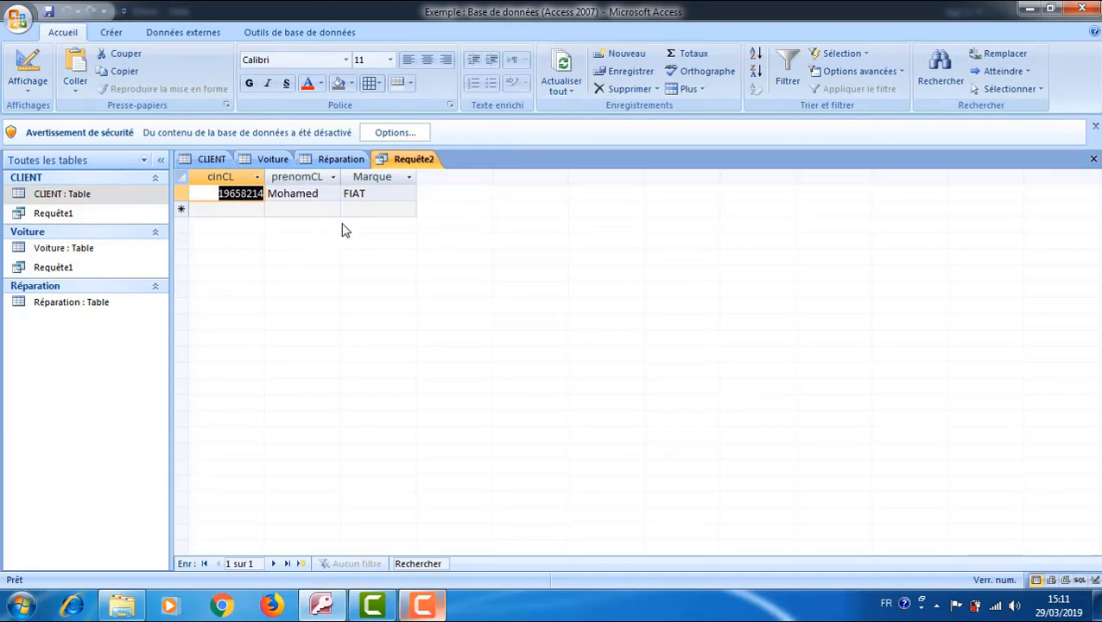
Remove the prenomCL criterion, add renault as an alternative to fiat for Marque and run the query
left_click(28, 82)
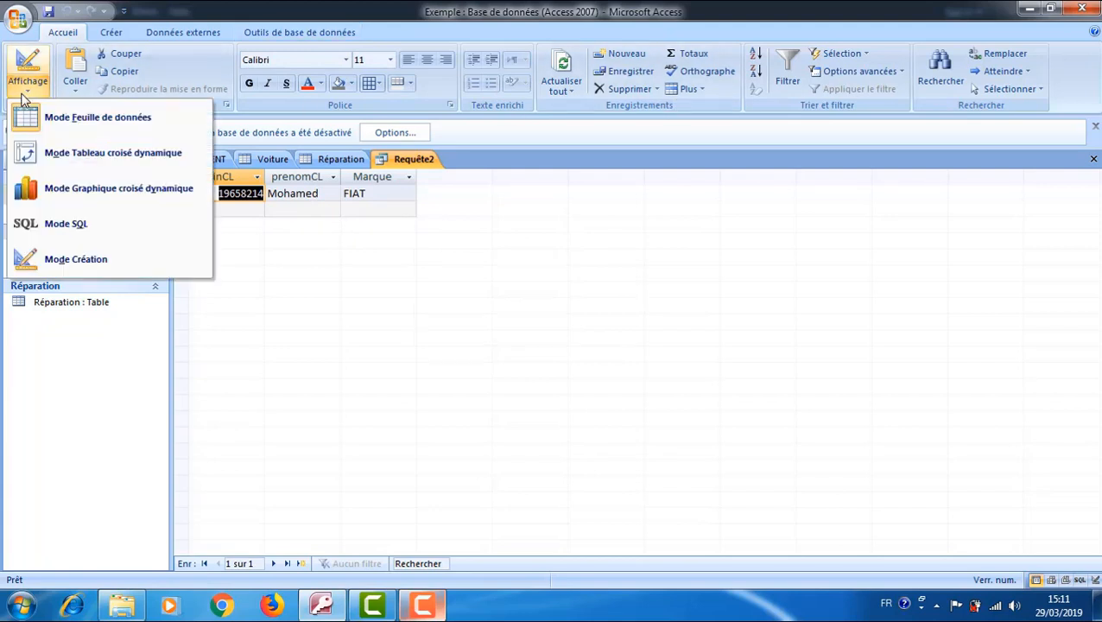
left_click(98, 262)
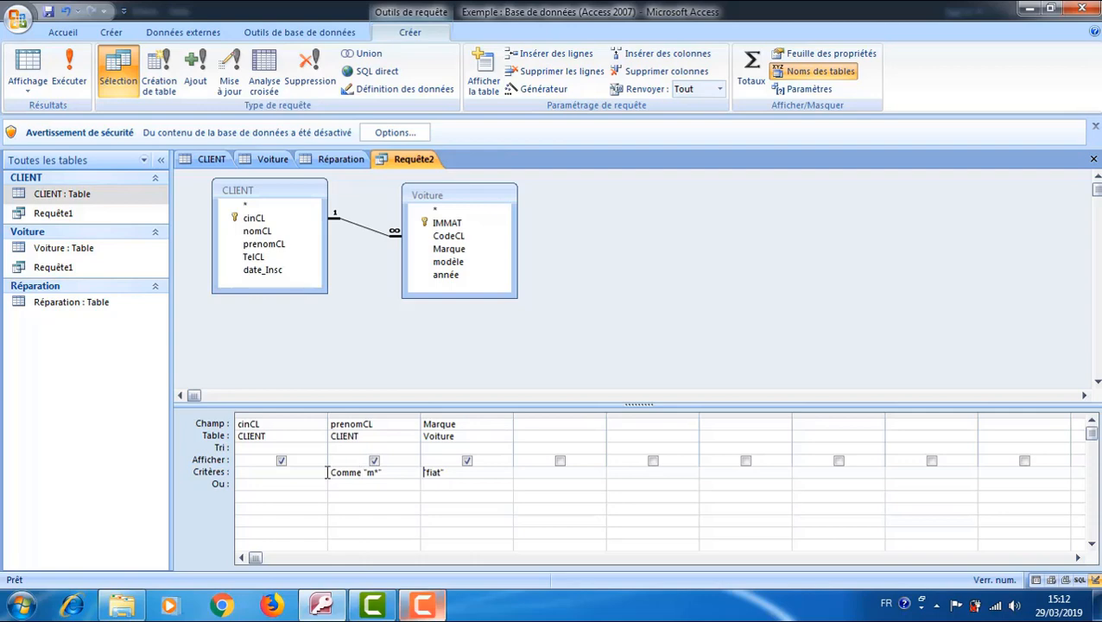
key("shift+Tab")
key("Delete")
left_click(71, 79)
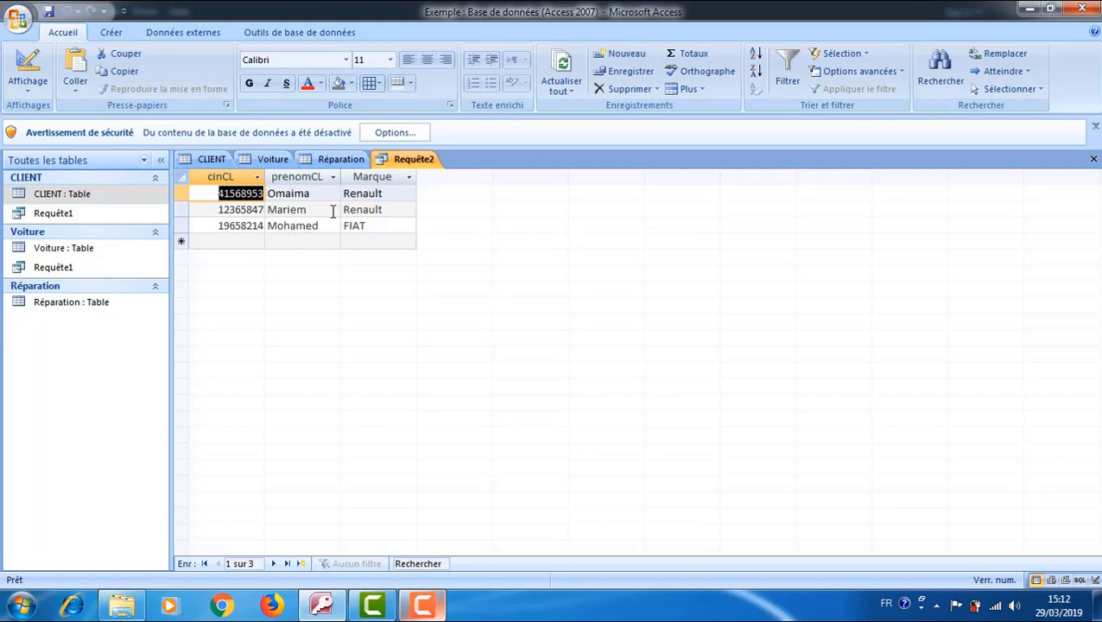
Return to the query design and clear both Marque criteria, renault and fiat
left_click(28, 87)
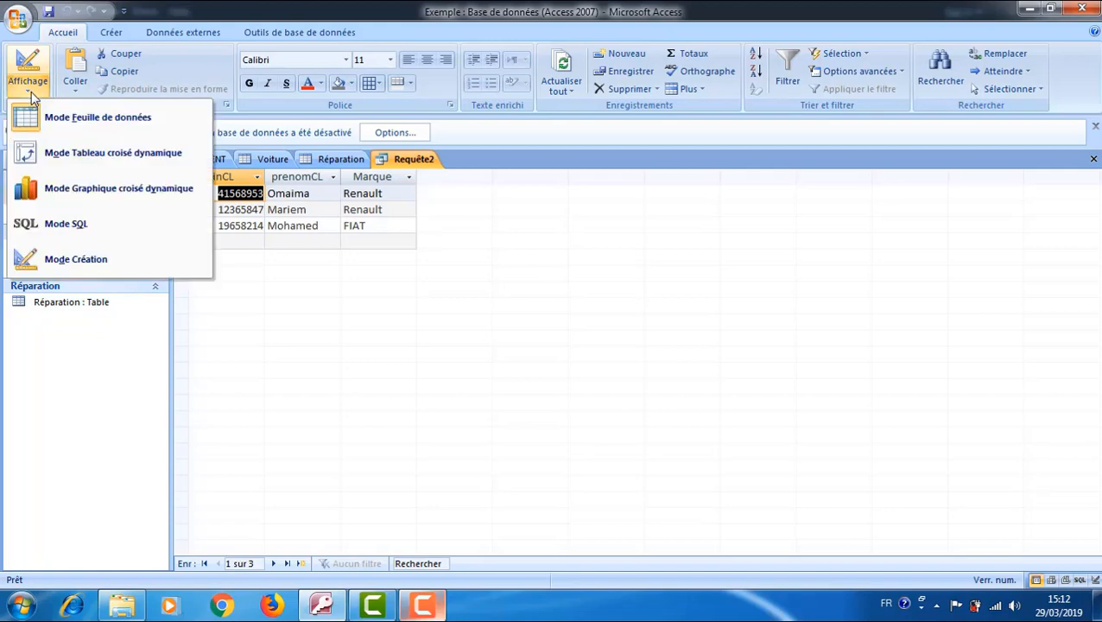
left_click(76, 259)
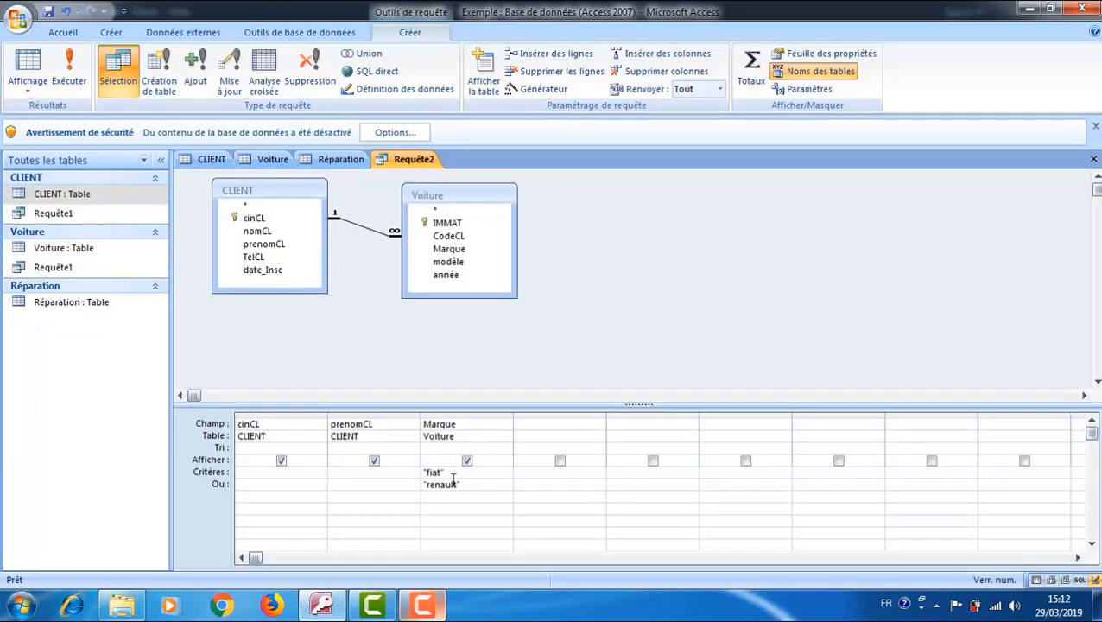
left_click(424, 485)
key("shift+Home")
key("Delete")
left_click(439, 470)
left_click_drag(439, 471, 410, 470)
key("Delete")
Sort the query by prenomCL in ascending order (Croissant), run it and return to its design
left_click(407, 449)
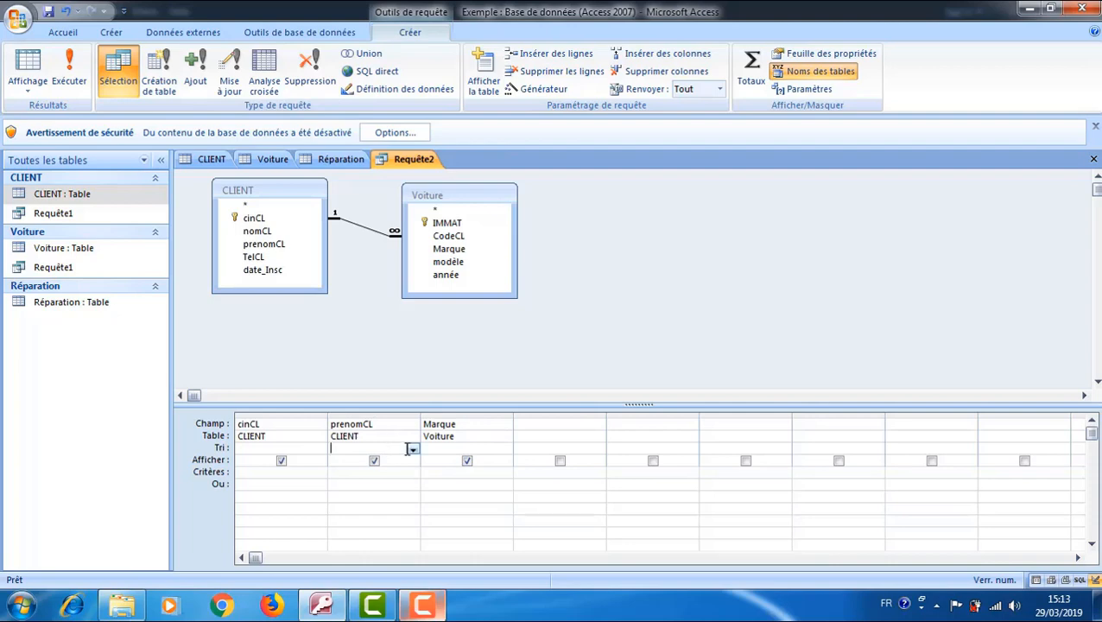
left_click(412, 450)
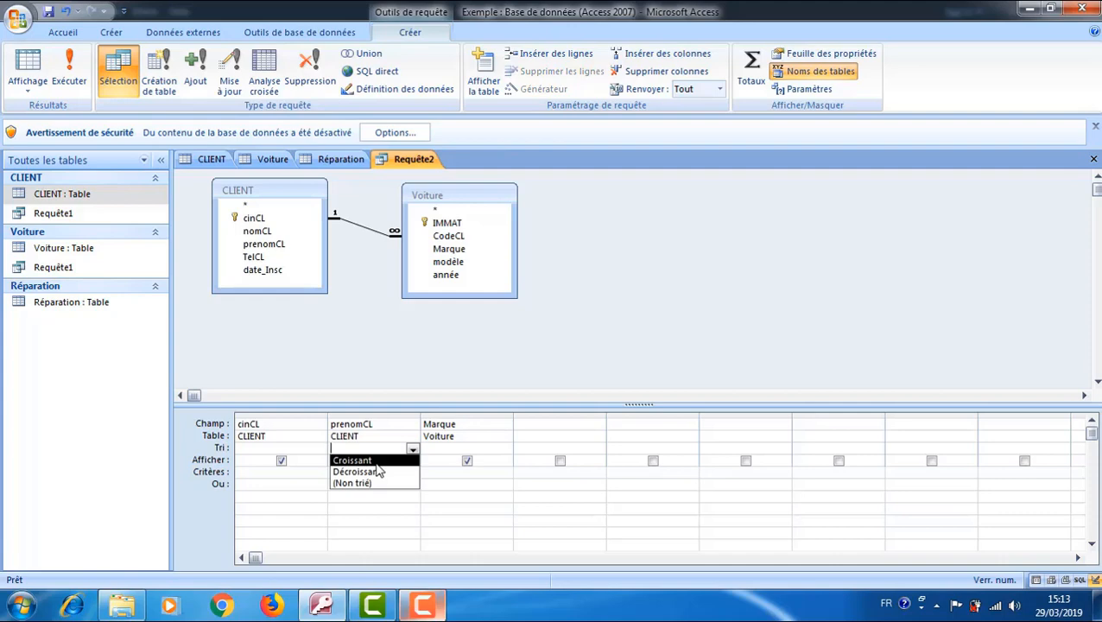
left_click(76, 79)
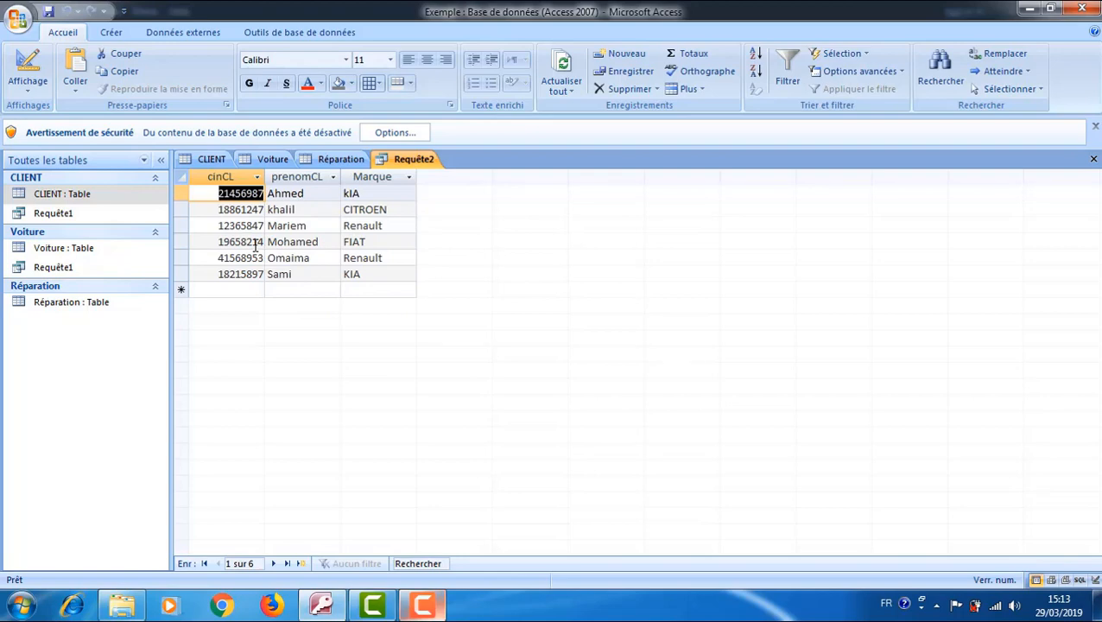
left_click(31, 86)
left_click(82, 259)
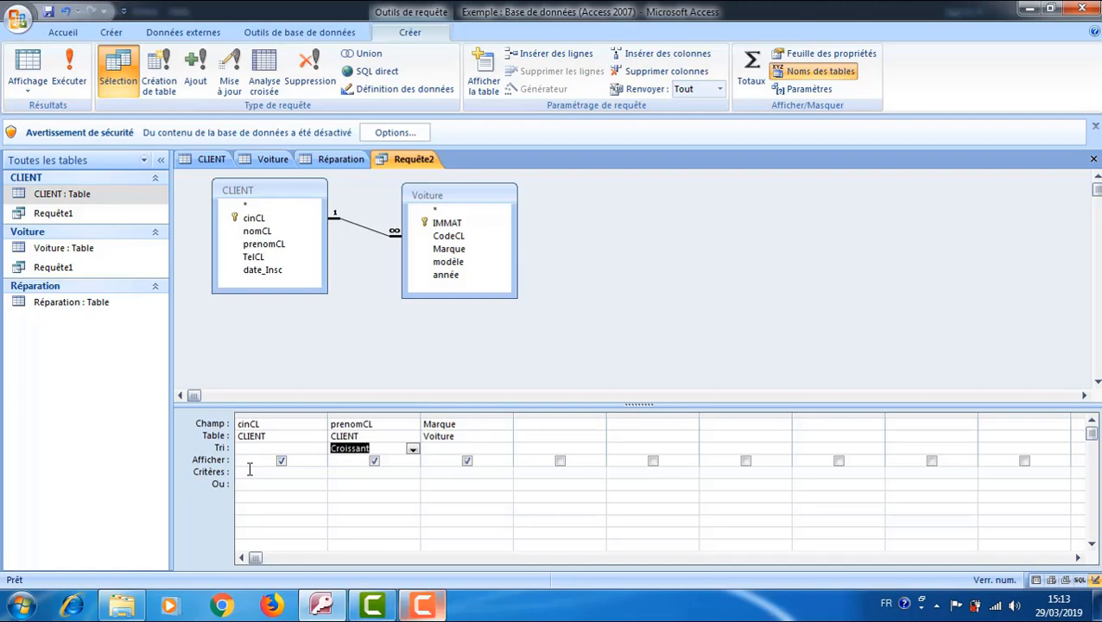
Create a new query in design view based on the Réparation table
left_click(110, 32)
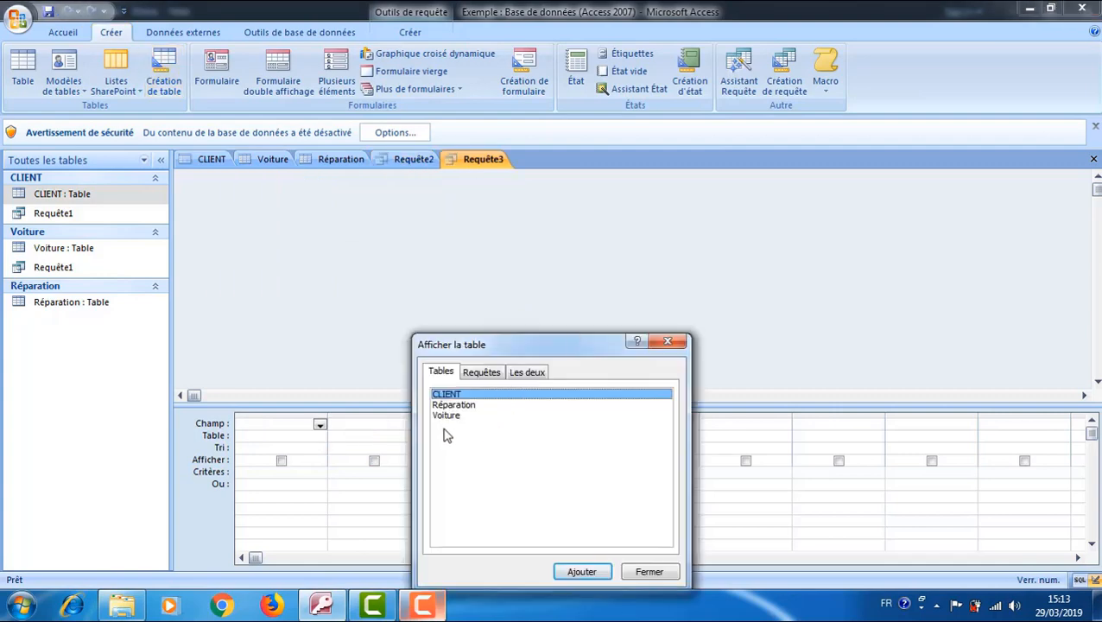
left_click(454, 405)
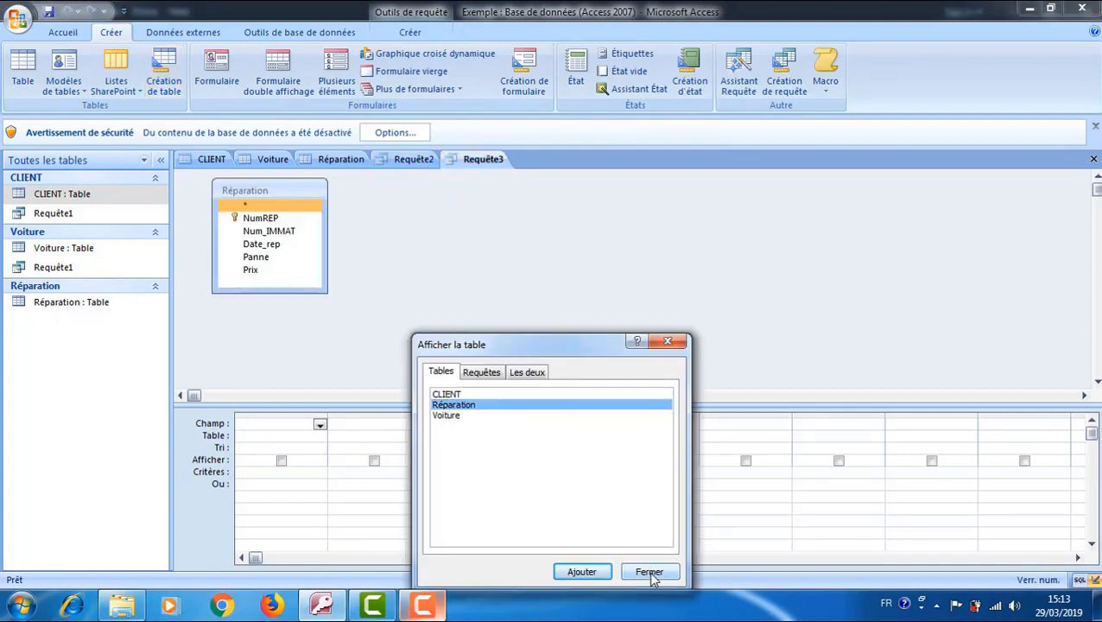
left_click(651, 576)
Add all Réparation fields (Réparation.*) in the first query column and the Prix field in the second
left_click(319, 424)
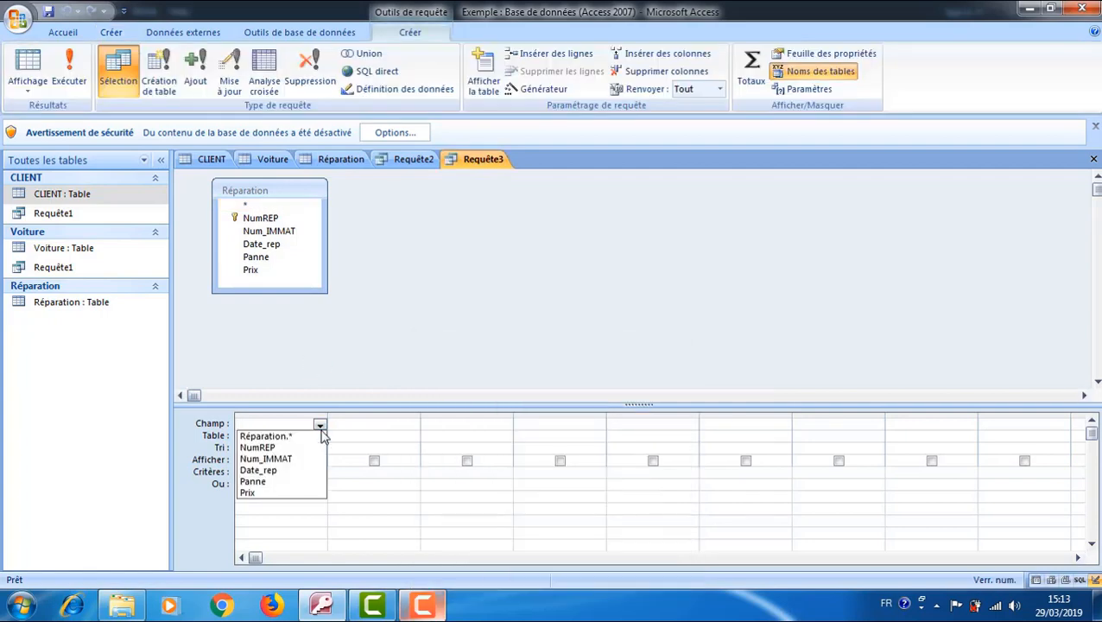
left_click(302, 435)
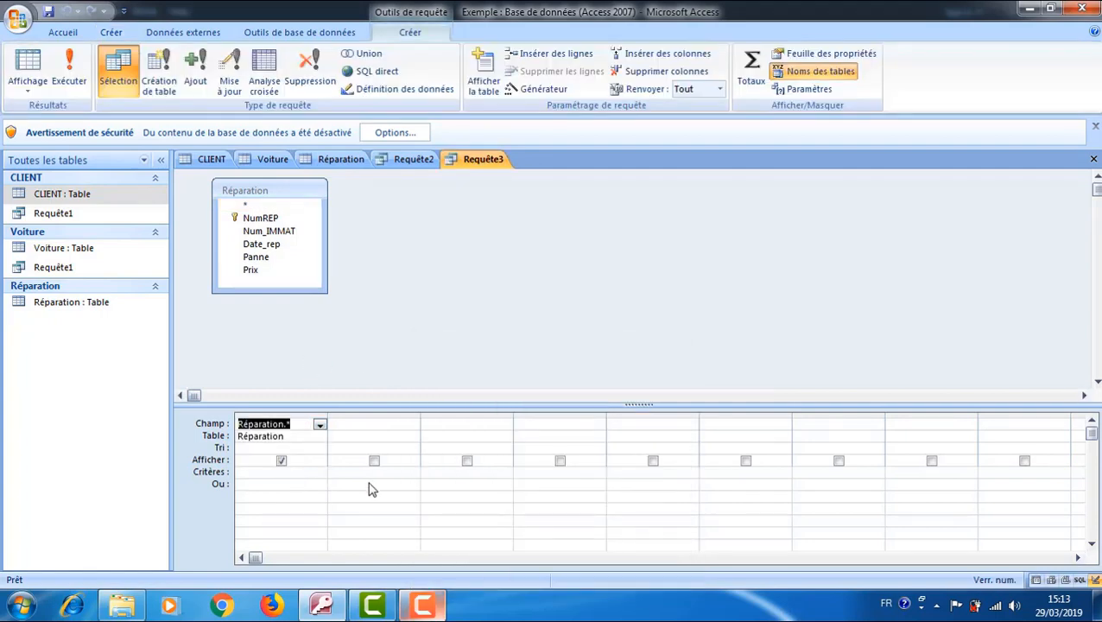
left_click(413, 424)
left_click(366, 492)
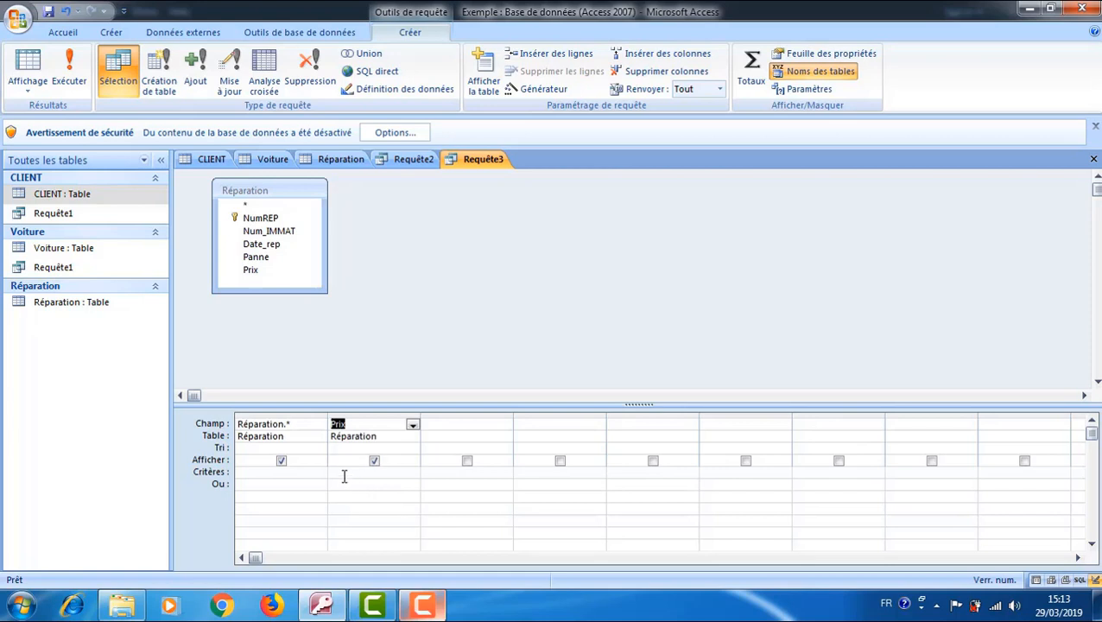
Enter a greater-than criterion for Prix, hide the separate Prix column from the output and run the query
left_click(341, 476)
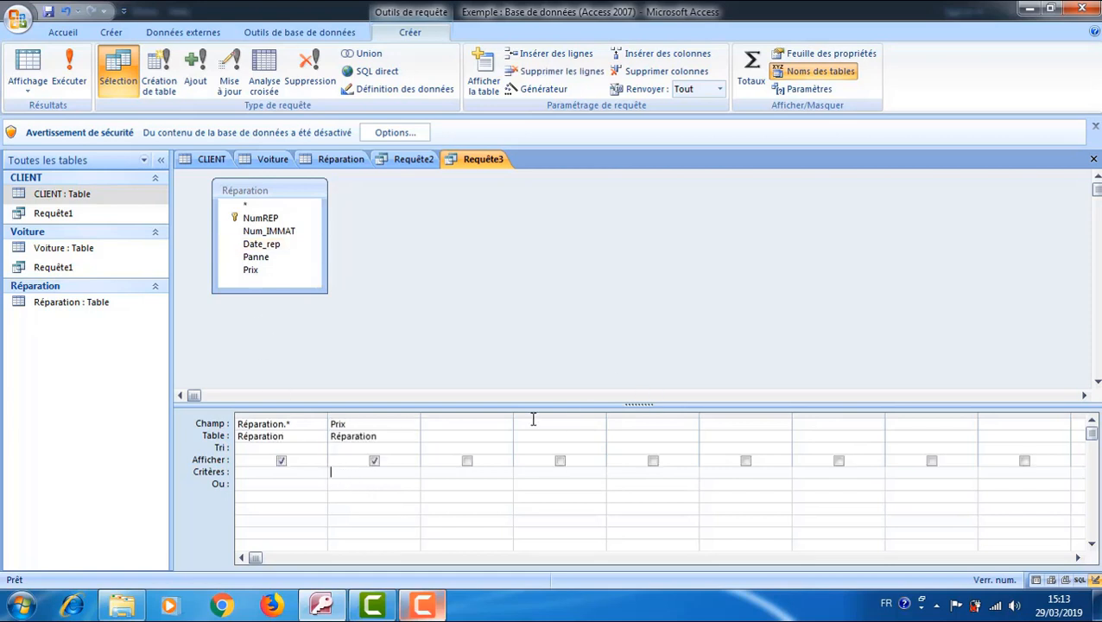
left_click(373, 460)
left_click(76, 87)
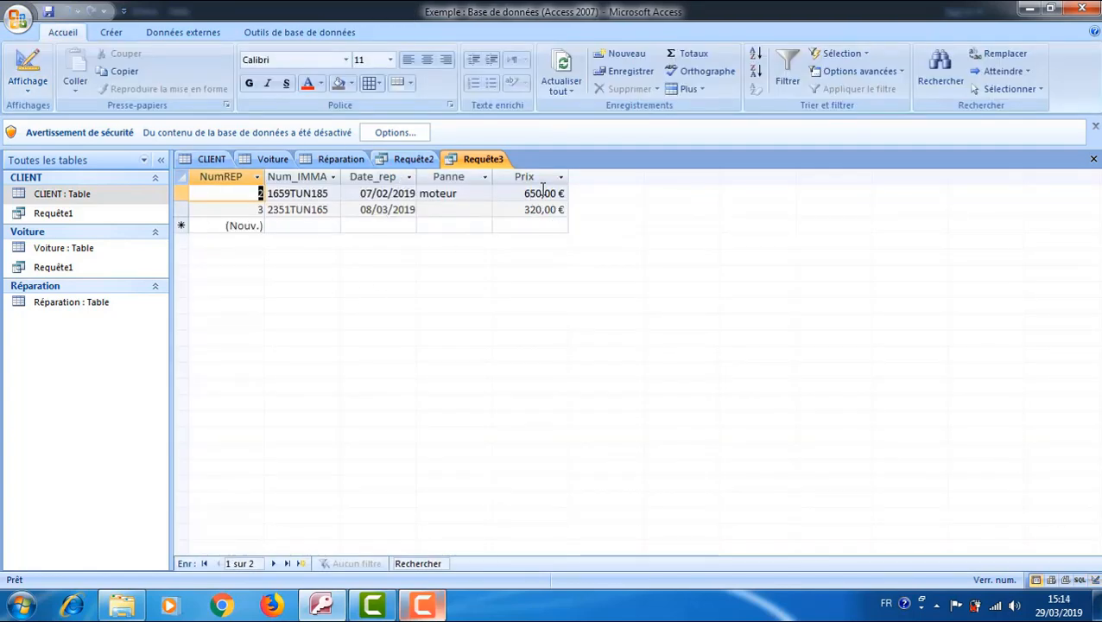
Change the Prix criterion in the query design to >400 and run the query
left_click(42, 86)
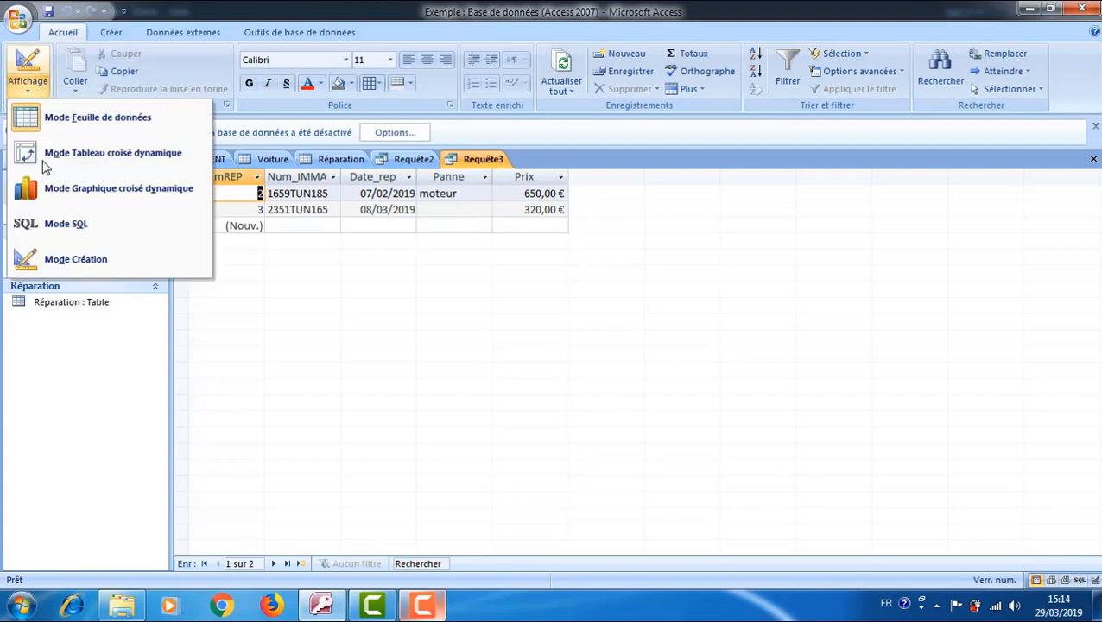
left_click(74, 260)
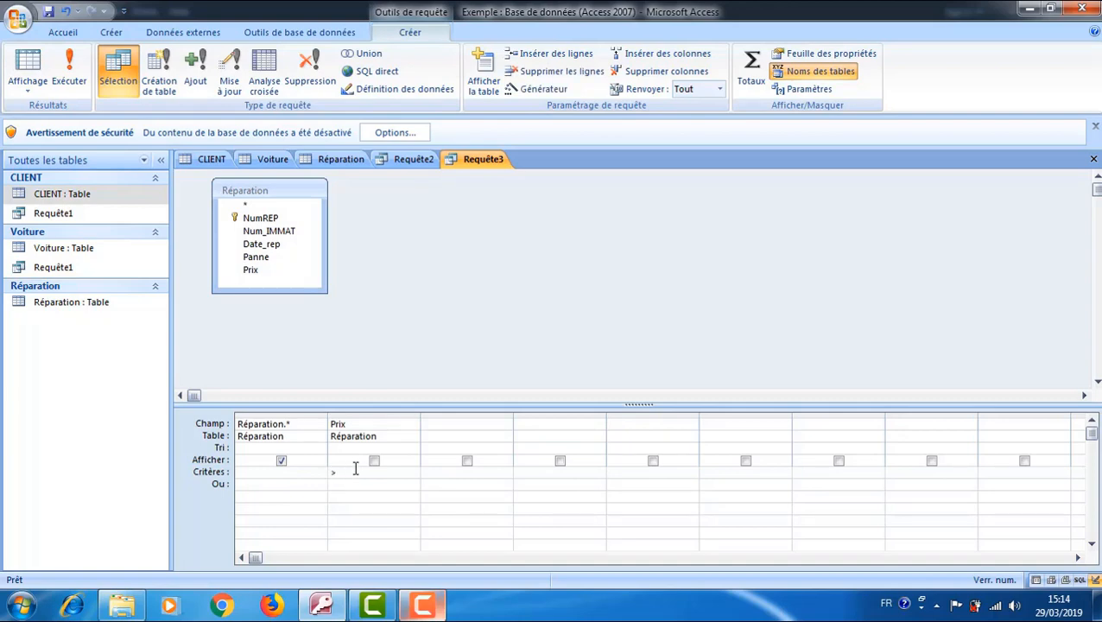
left_click(70, 69)
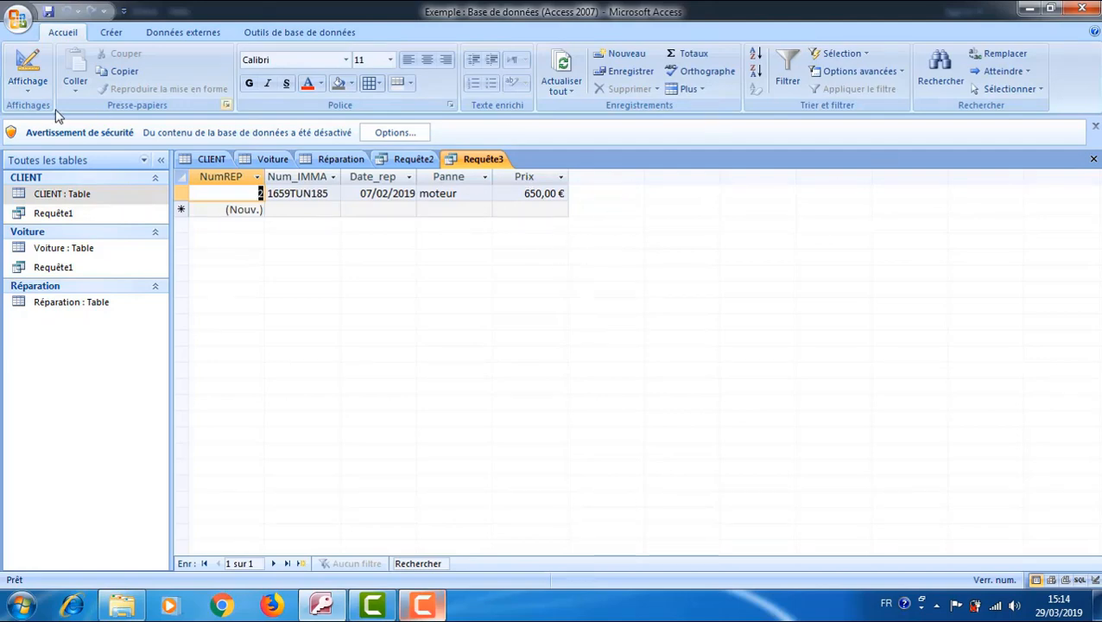
Replace the Prix criterion in the query design with <>650 and run the query
left_click(27, 95)
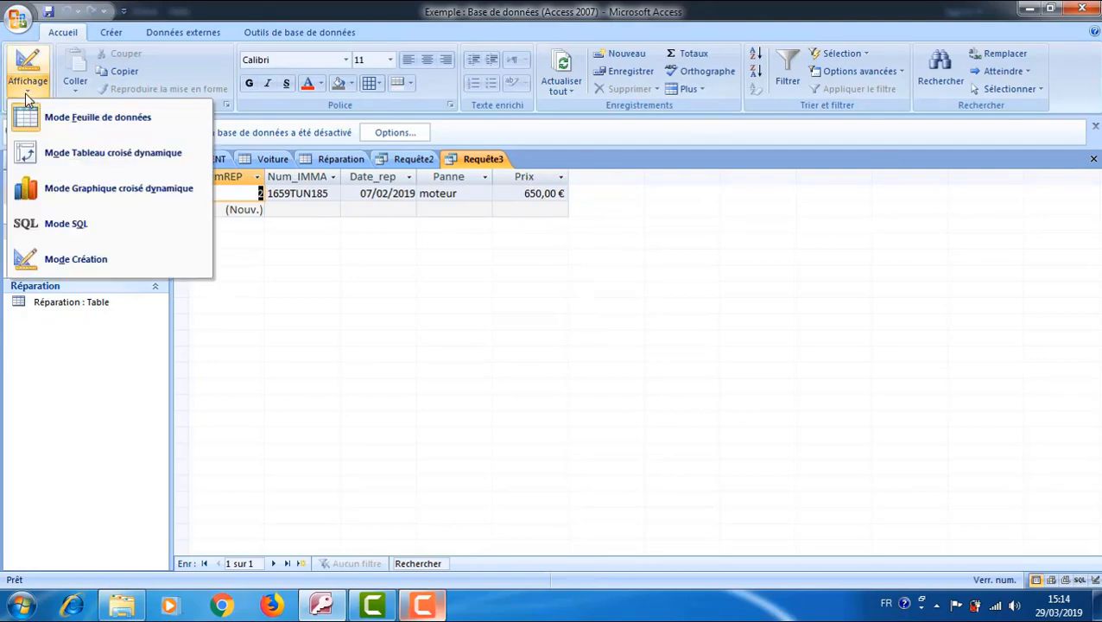
left_click(91, 261)
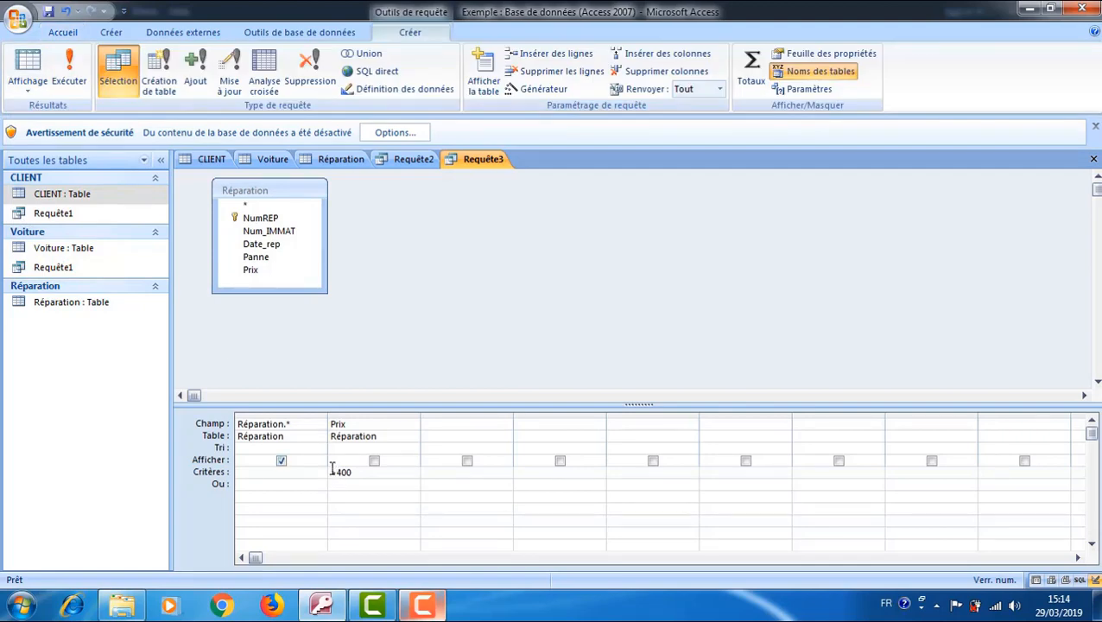
left_click(332, 471)
type("<>")
double_click(350, 471)
type("650")
left_click(69, 71)
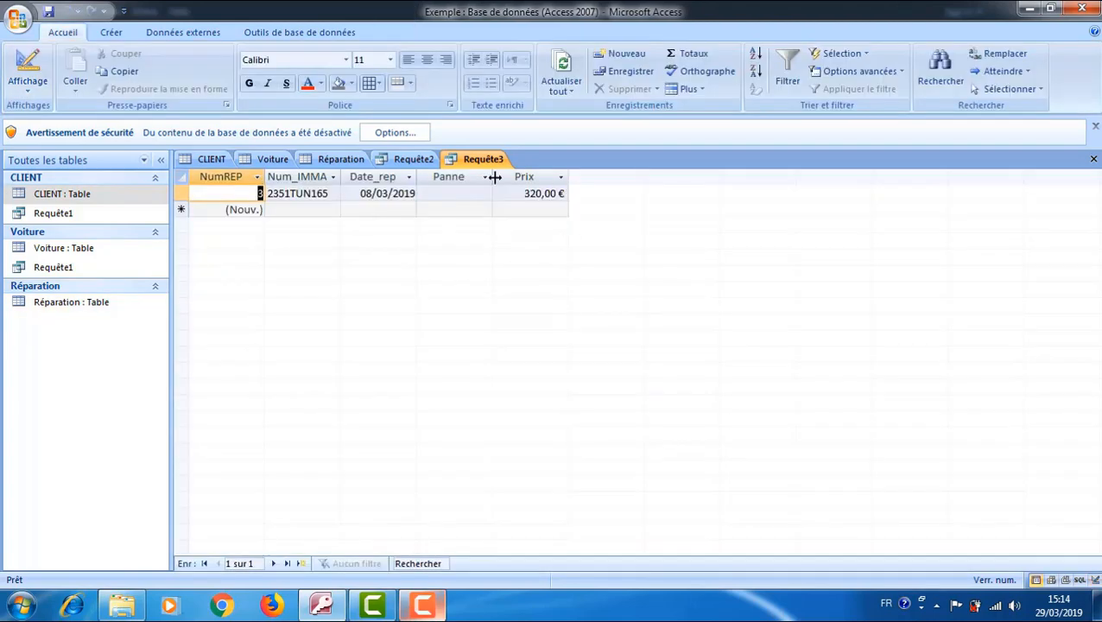
Examine the list of available operators in the Expression Builder for the Prix criterion, leaving the expression as it is
left_click(29, 95)
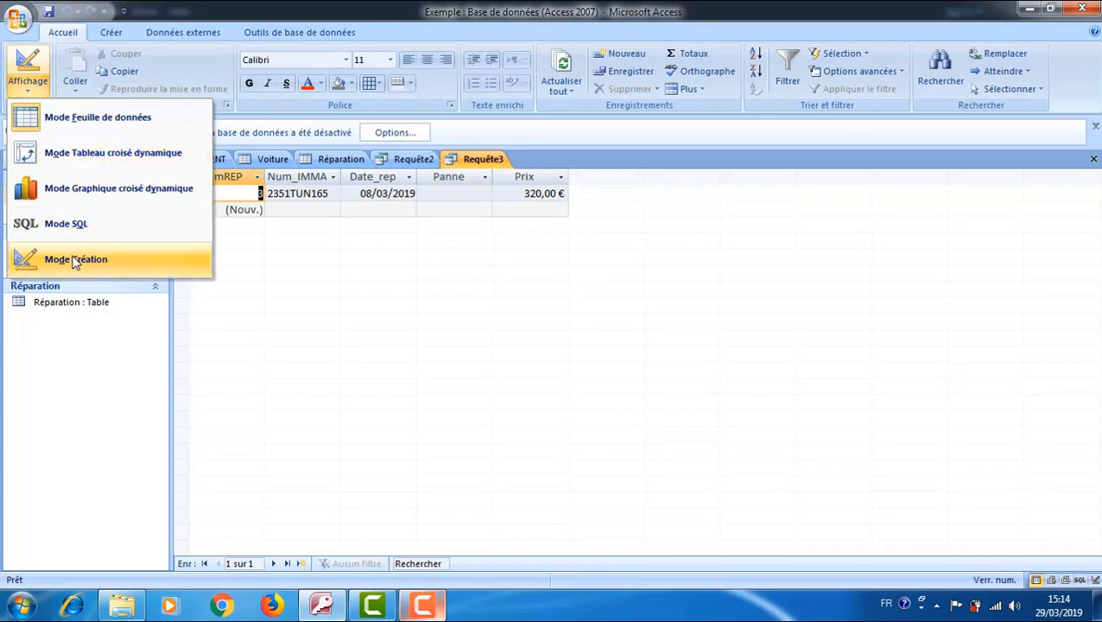
left_click(76, 257)
left_click(320, 472)
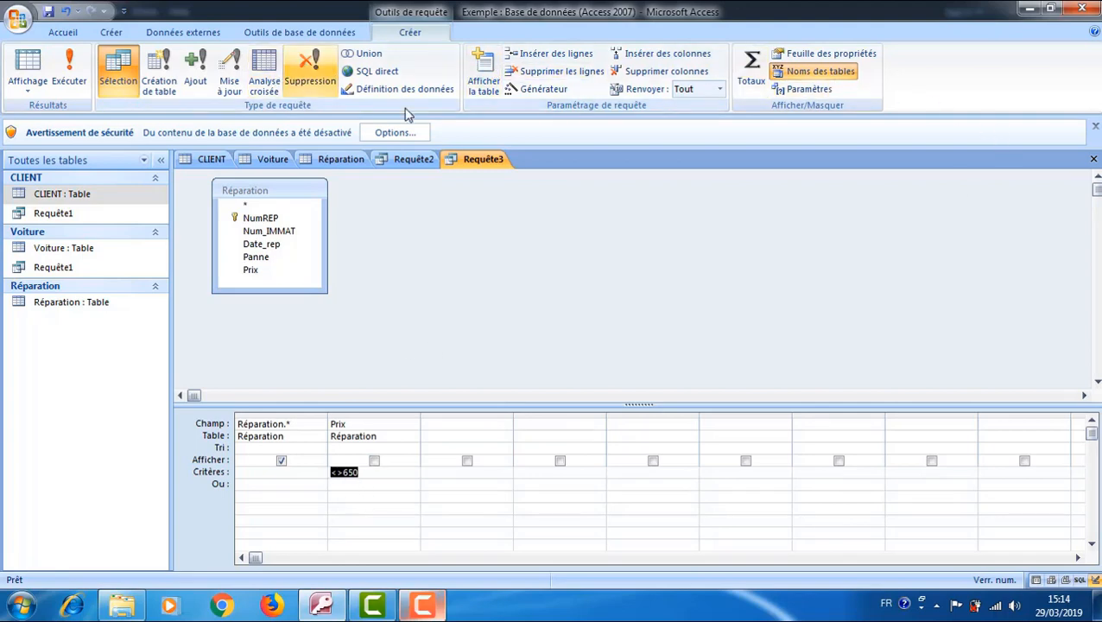
left_click(541, 90)
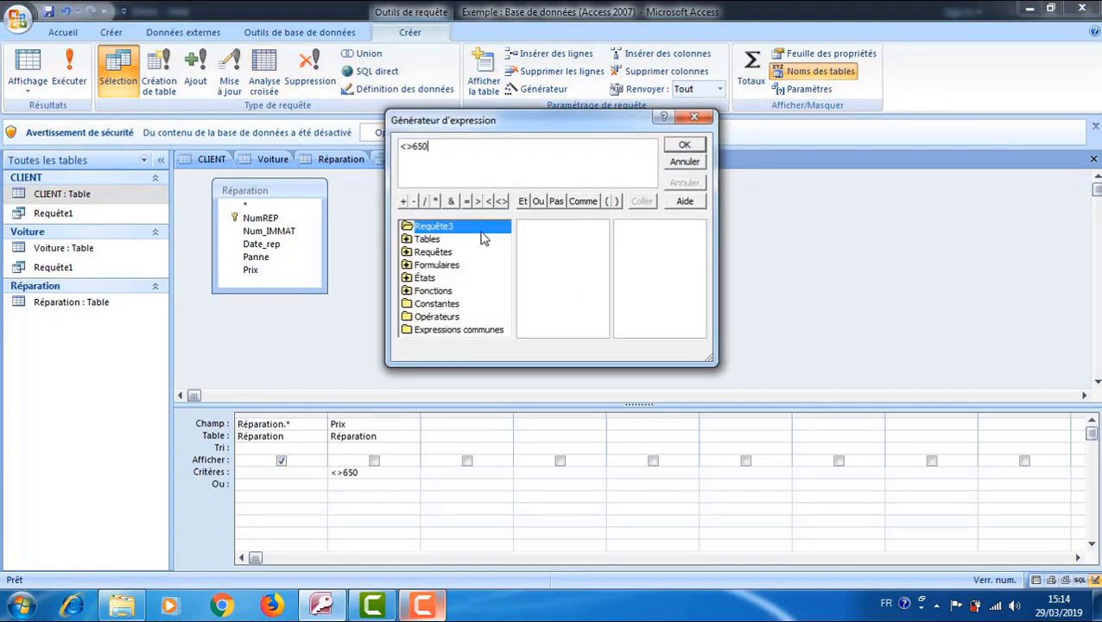
left_click(448, 317)
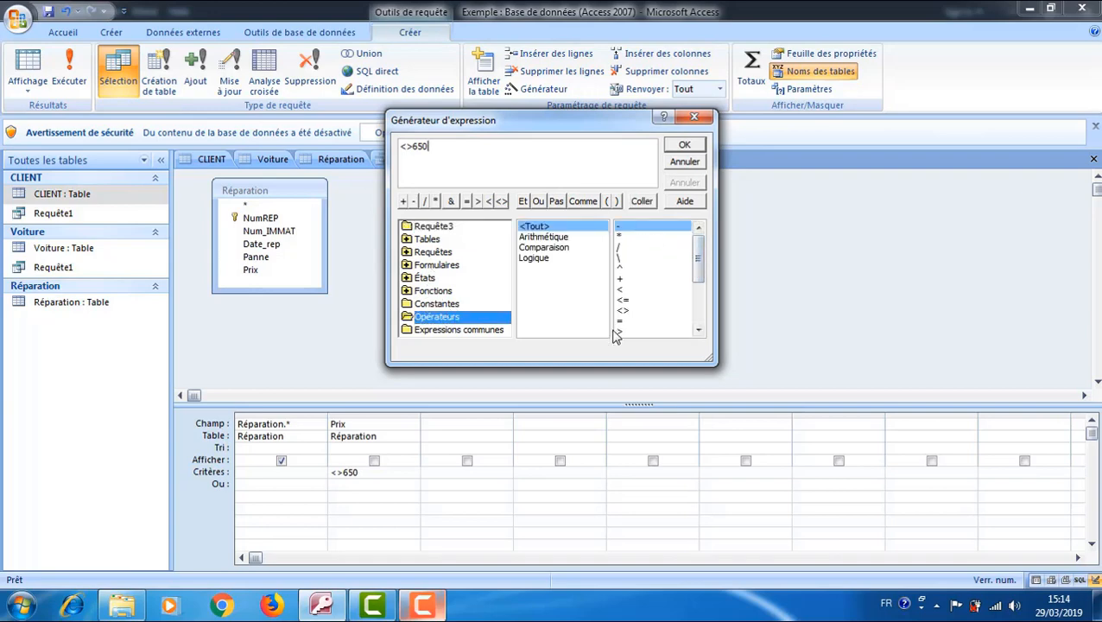
left_click_drag(702, 273, 703, 306)
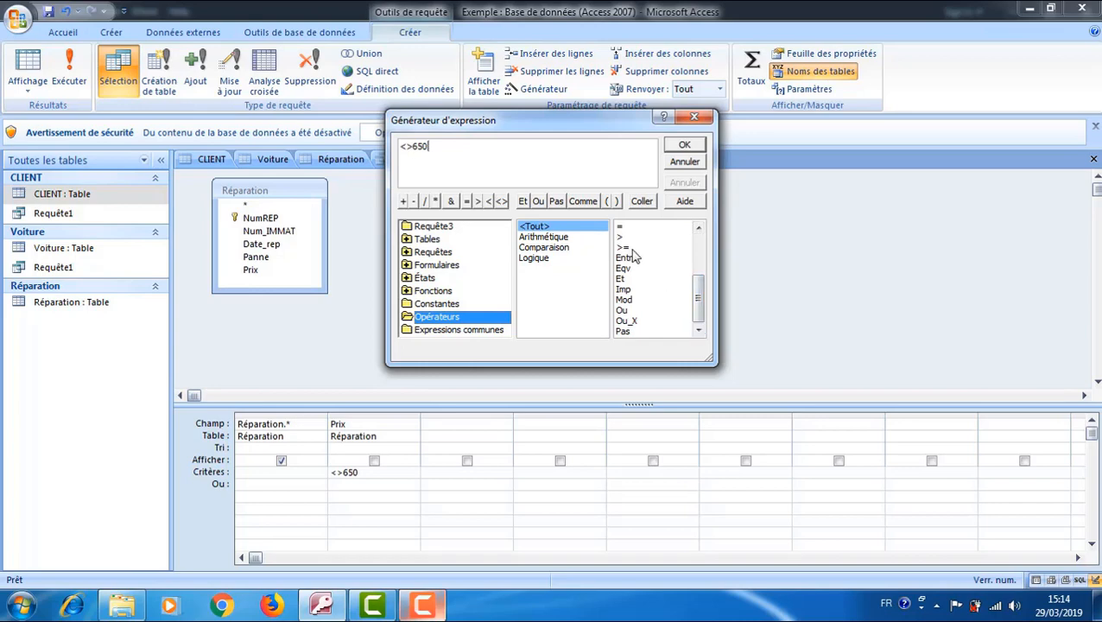
left_click(693, 117)
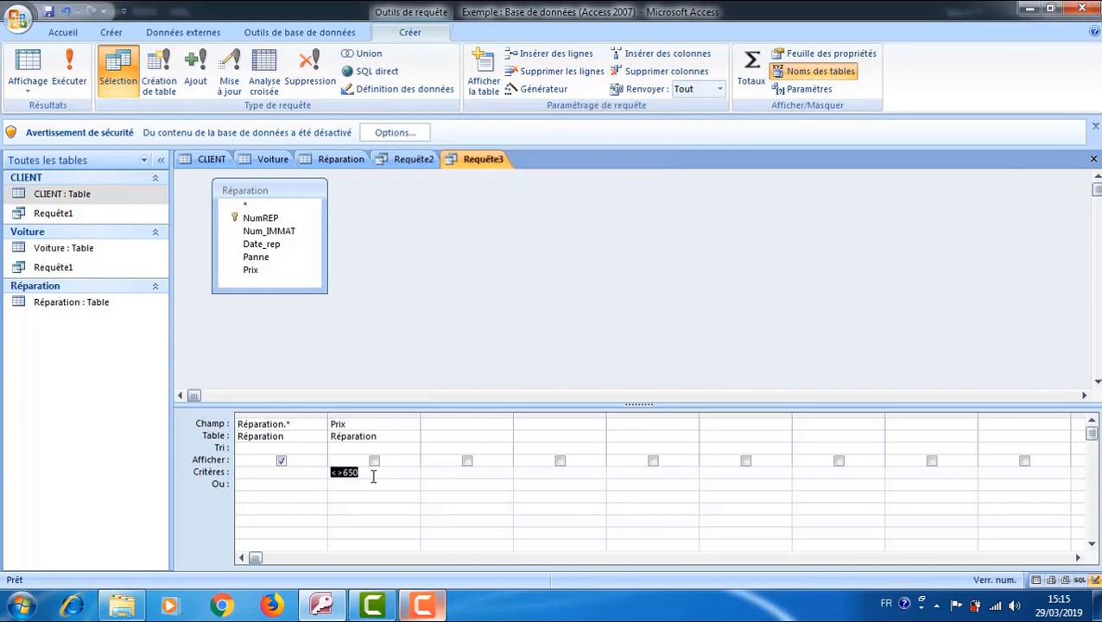
Replace the Prix criterion with "entre 300 et 400" and run the query, returning to its design view
left_click_drag(373, 473, 308, 463)
type("entre 300 et 400")
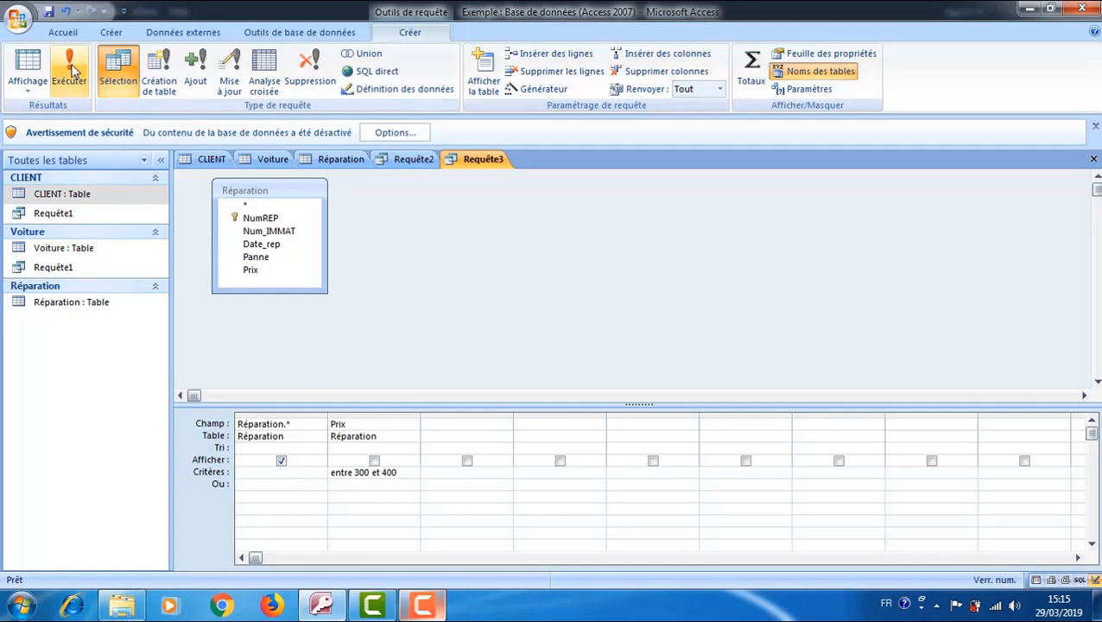
left_click(86, 93)
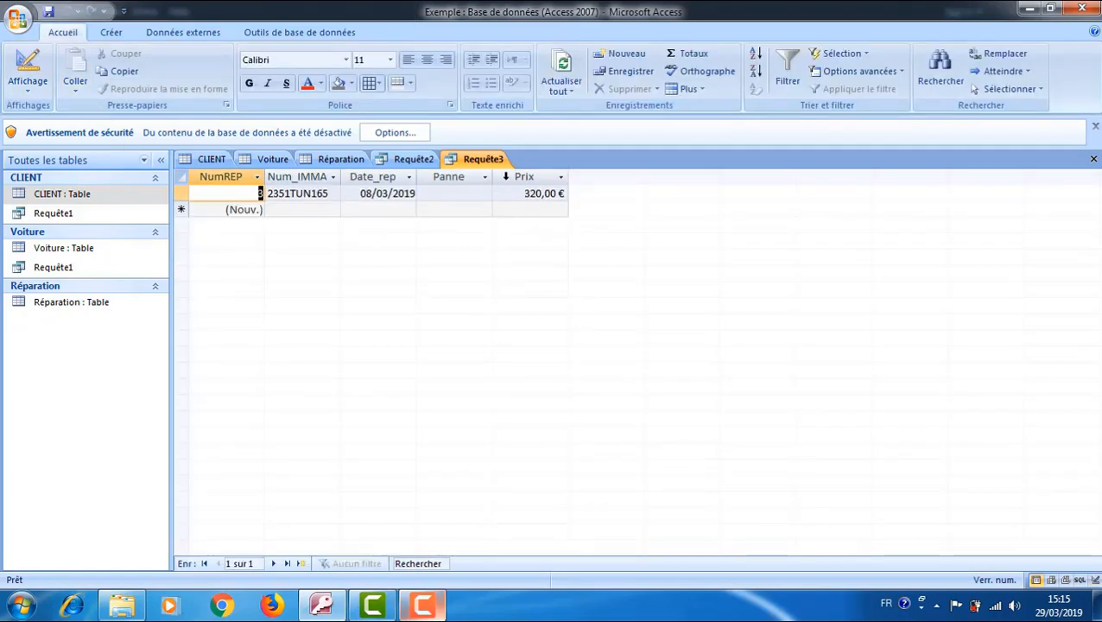
left_click(28, 82)
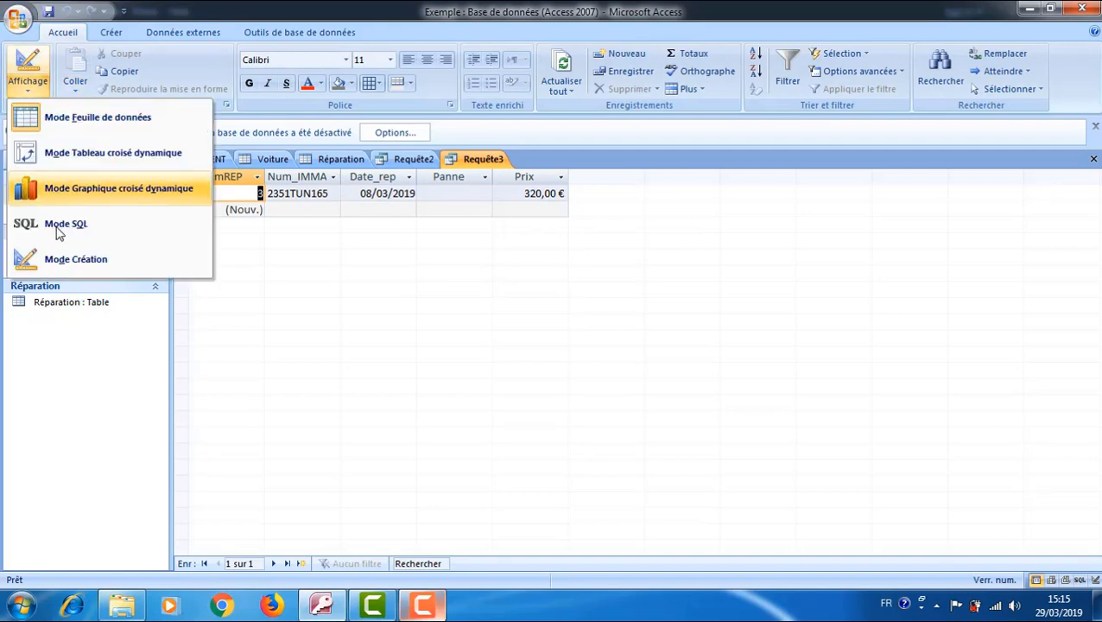
left_click(65, 260)
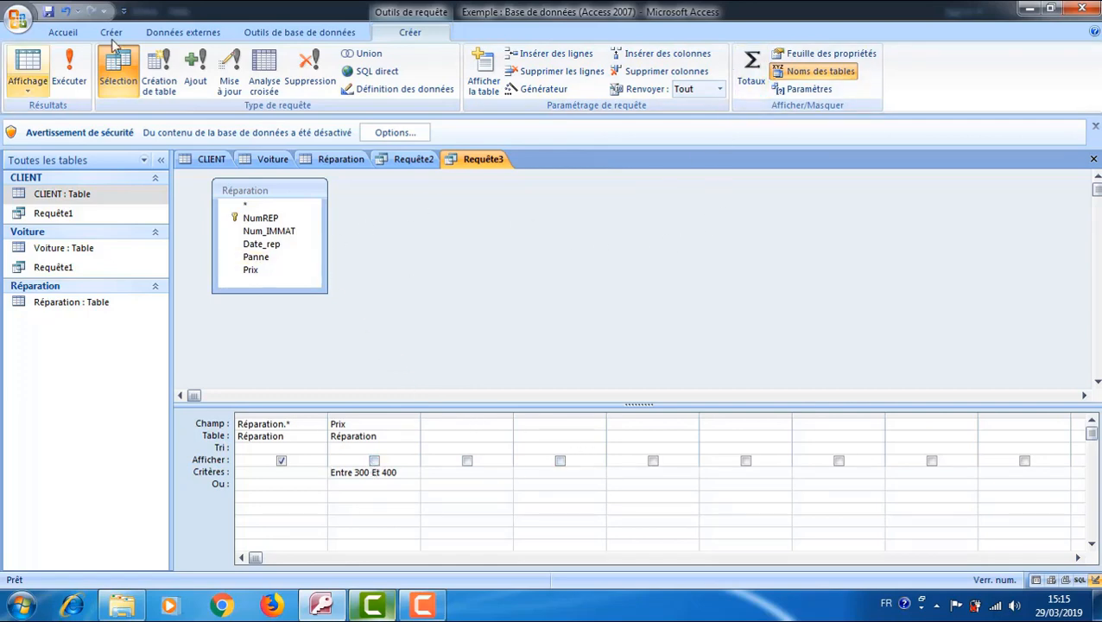
Create a new query in design view based on the CLIENT and Voiture tables
left_click(110, 33)
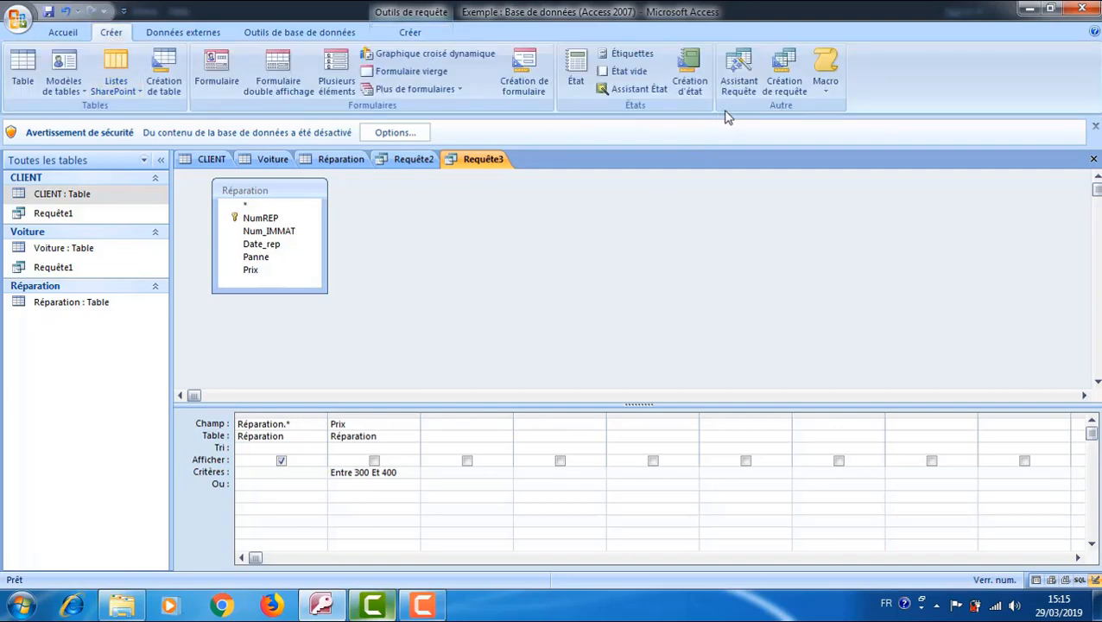
left_click(783, 74)
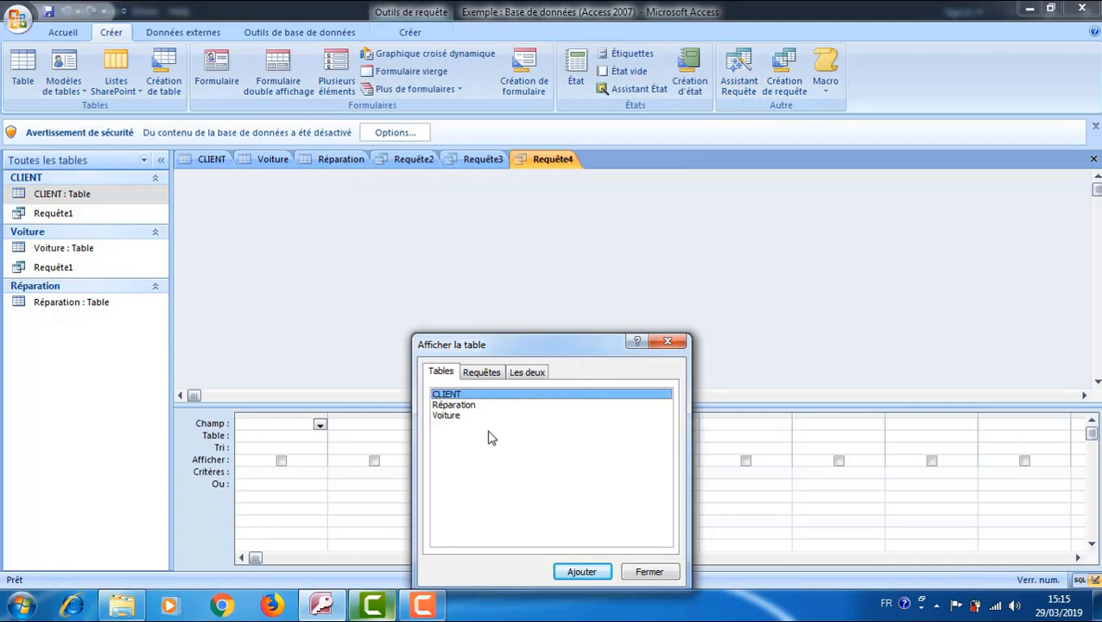
left_click(581, 571)
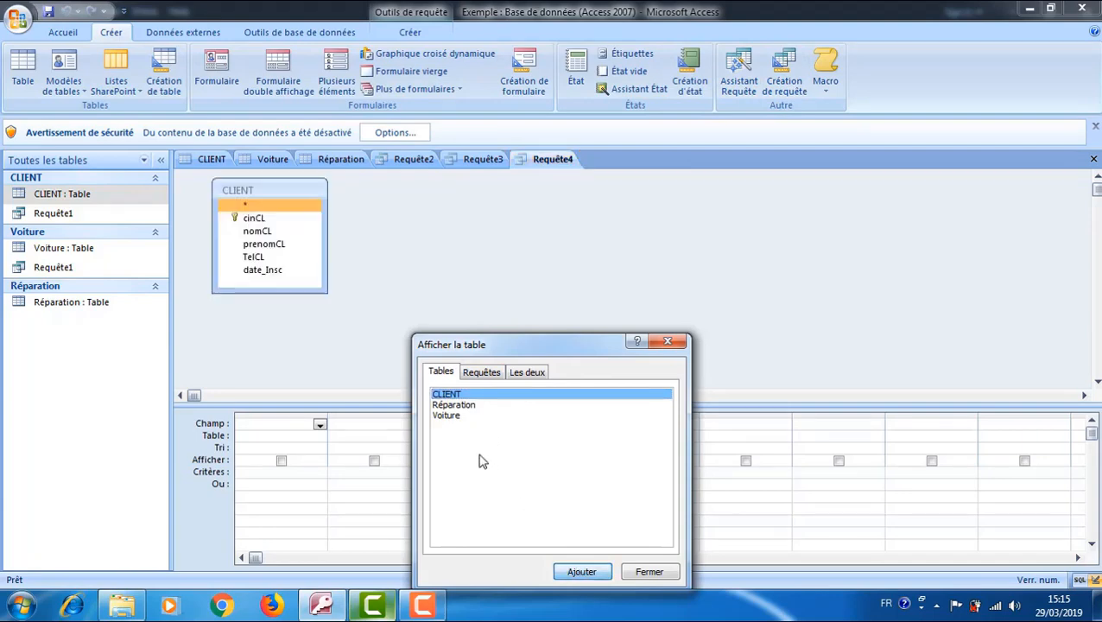
left_click(446, 416)
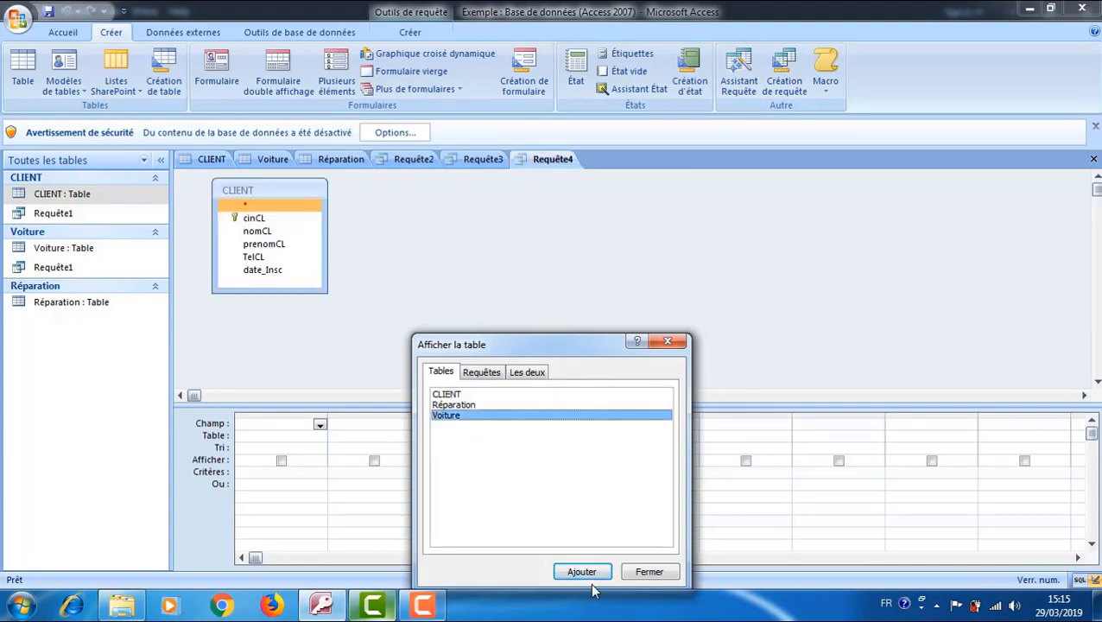
left_click(574, 571)
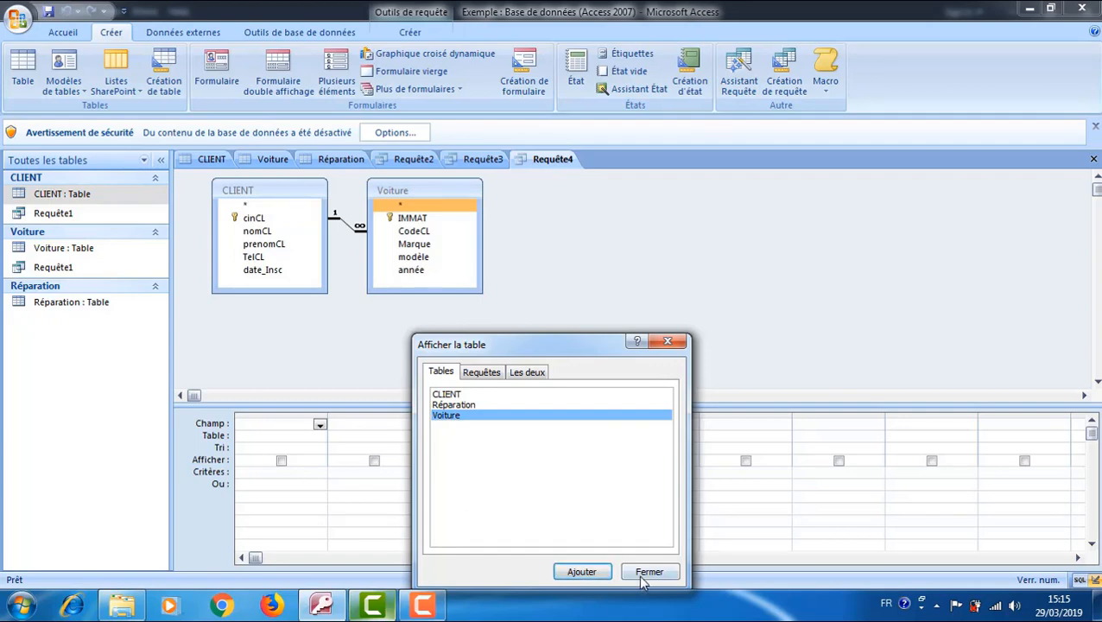
left_click(648, 572)
Add the fields cinCL, nomCL and prenomCL from CLIENT and IMMAT from Voiture to the query's first four columns
left_click(318, 426)
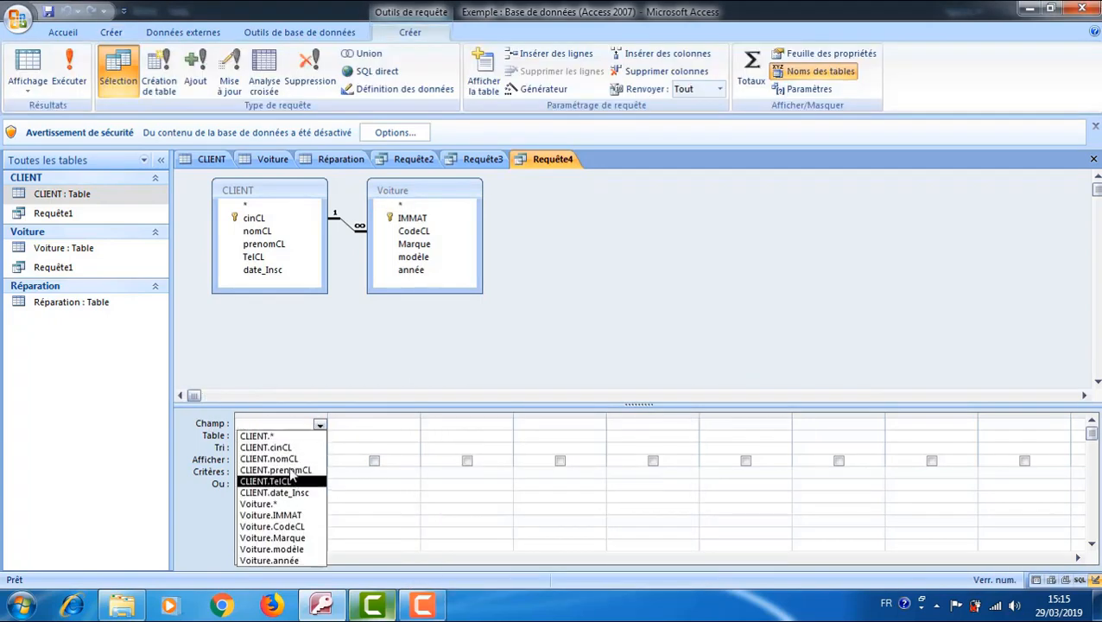
left_click(289, 449)
left_click(377, 425)
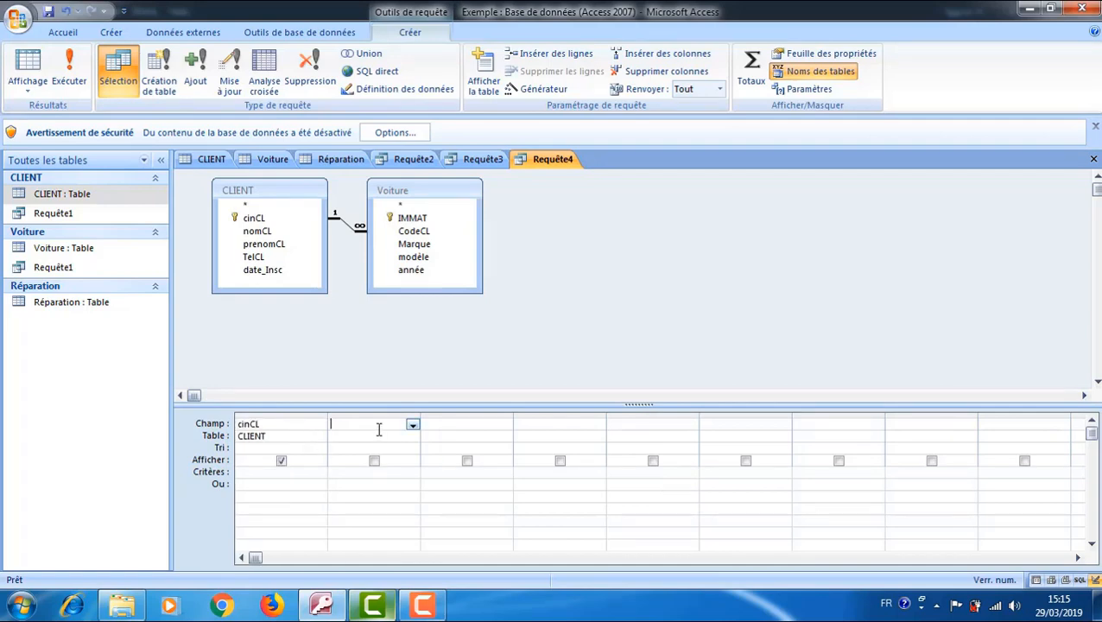
left_click(413, 425)
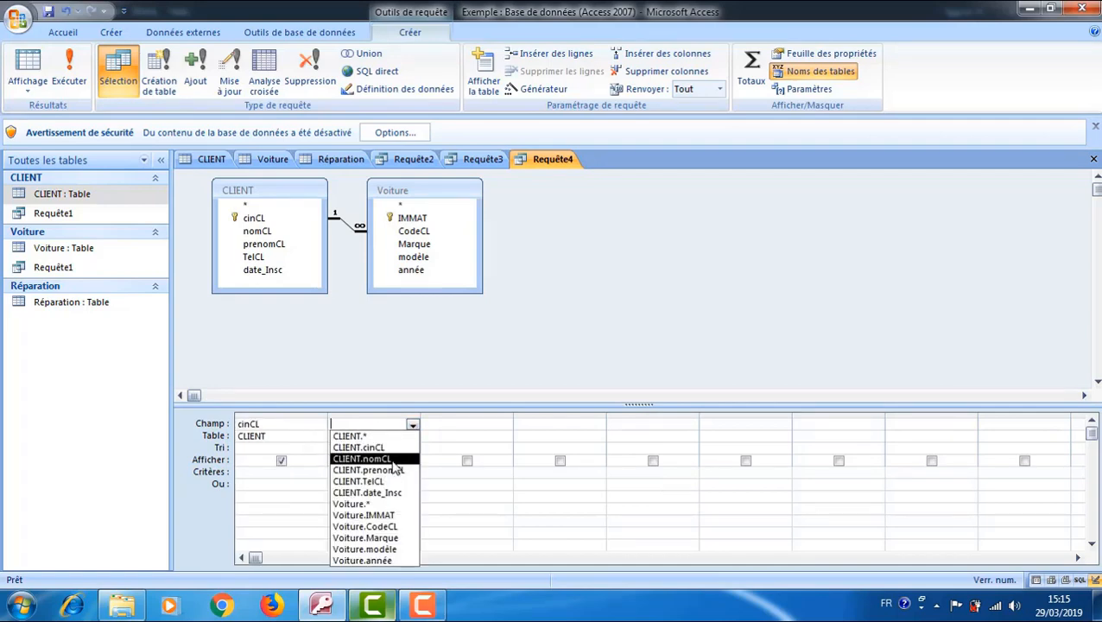
left_click(393, 460)
left_click(475, 422)
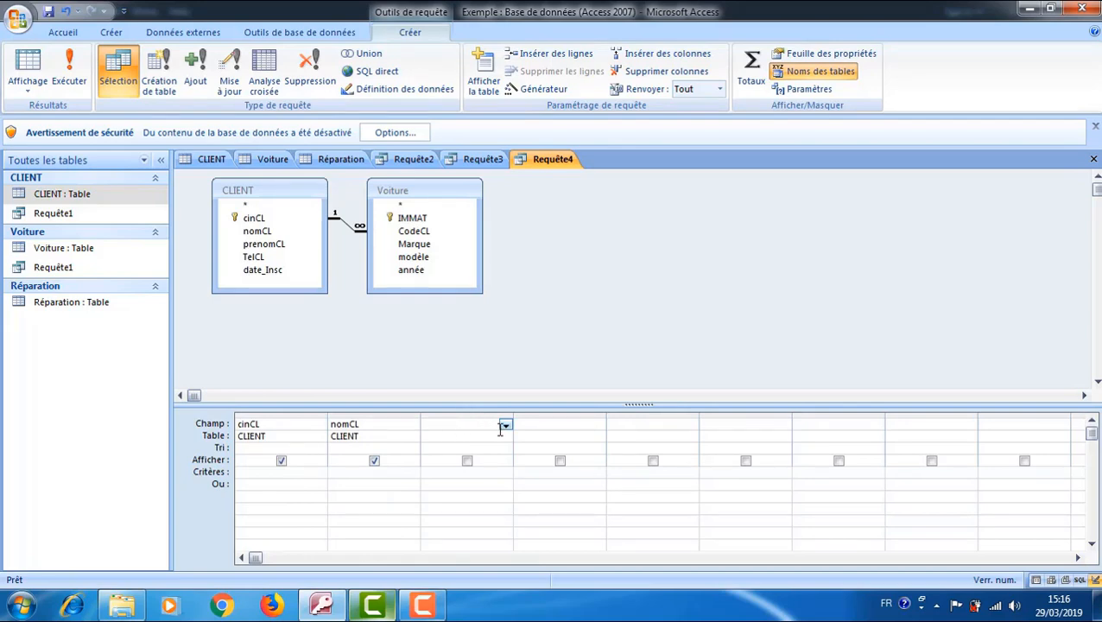
left_click(506, 425)
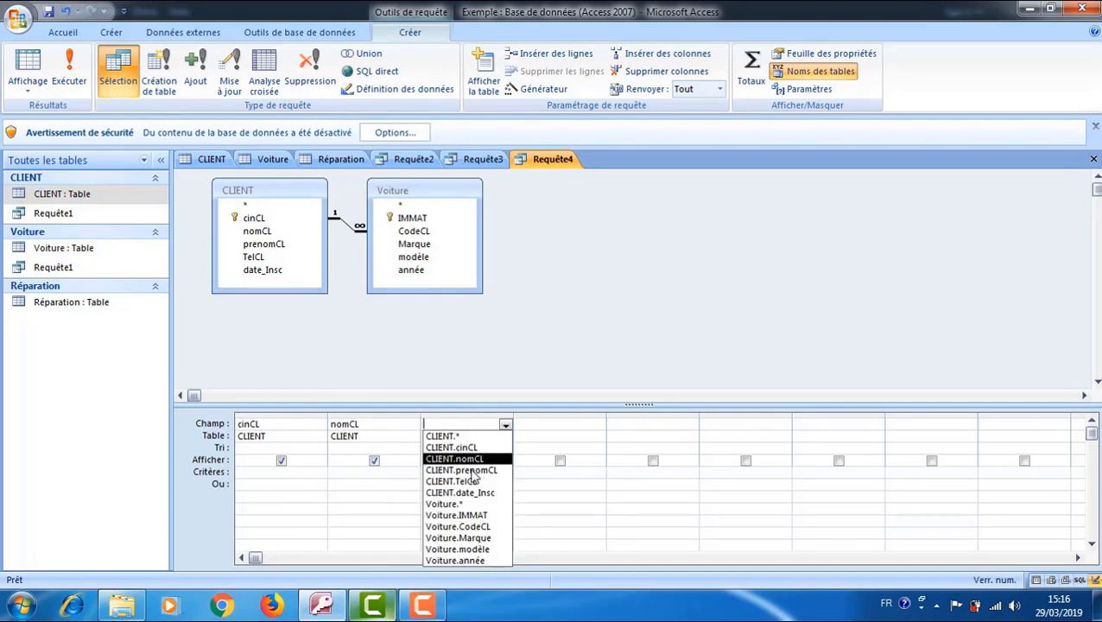
left_click(471, 470)
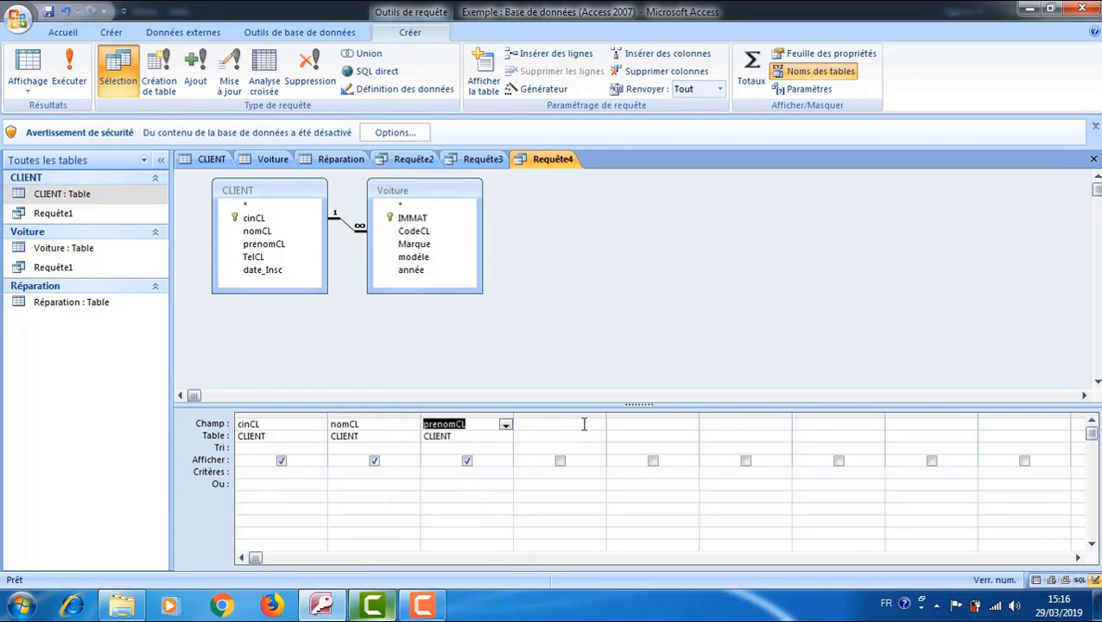
left_click(594, 427)
left_click(598, 426)
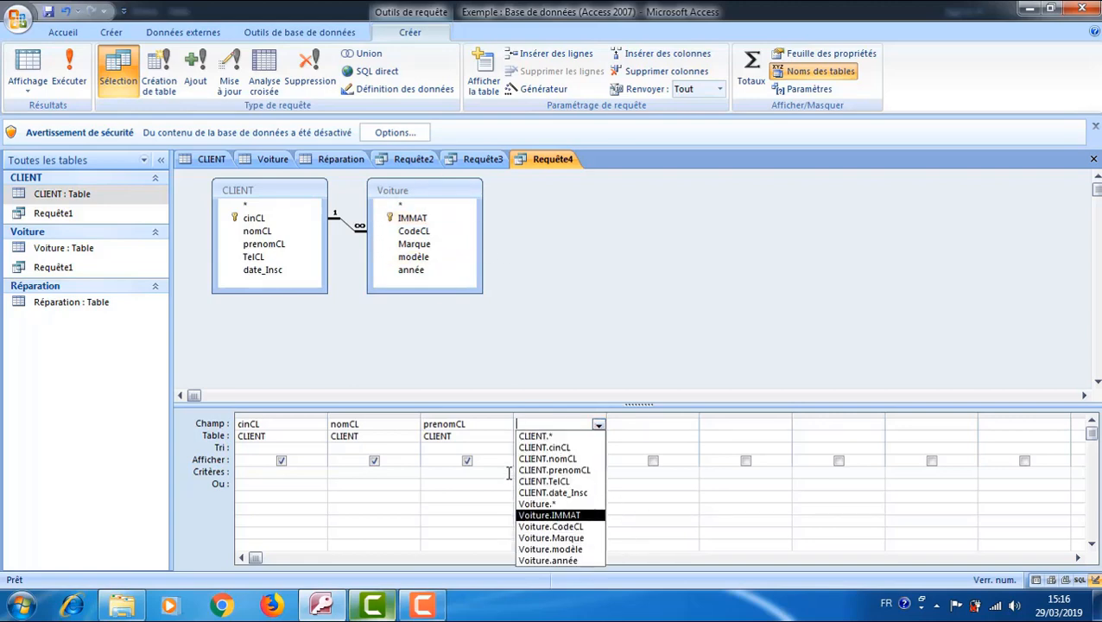
left_click(544, 516)
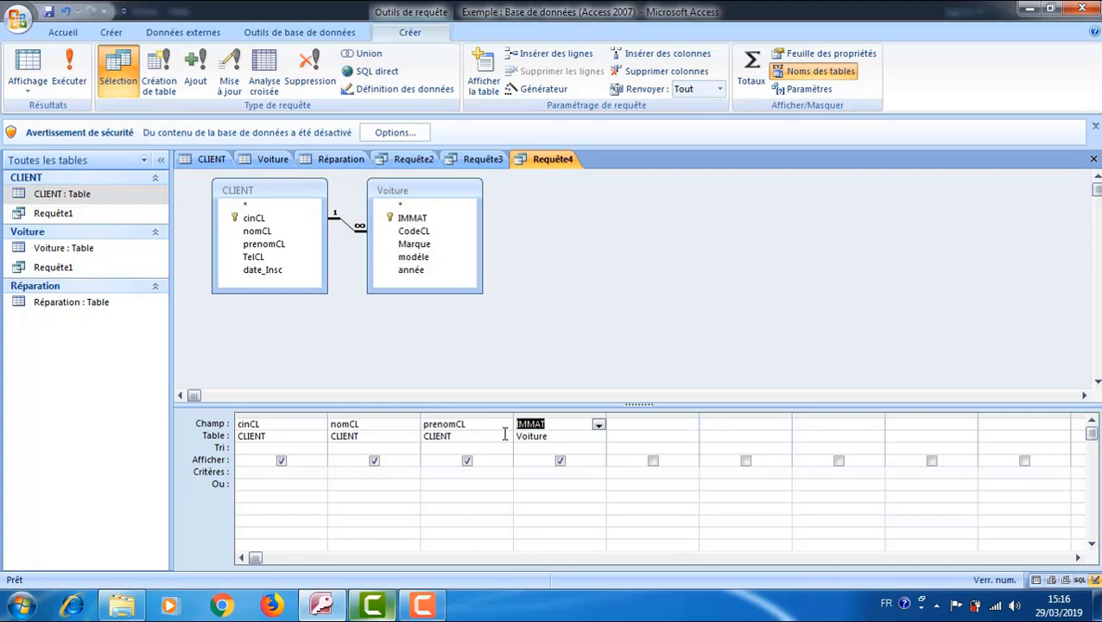
Enable totals for the query and set the operation of the IMMAT column to Compte
left_click(749, 76)
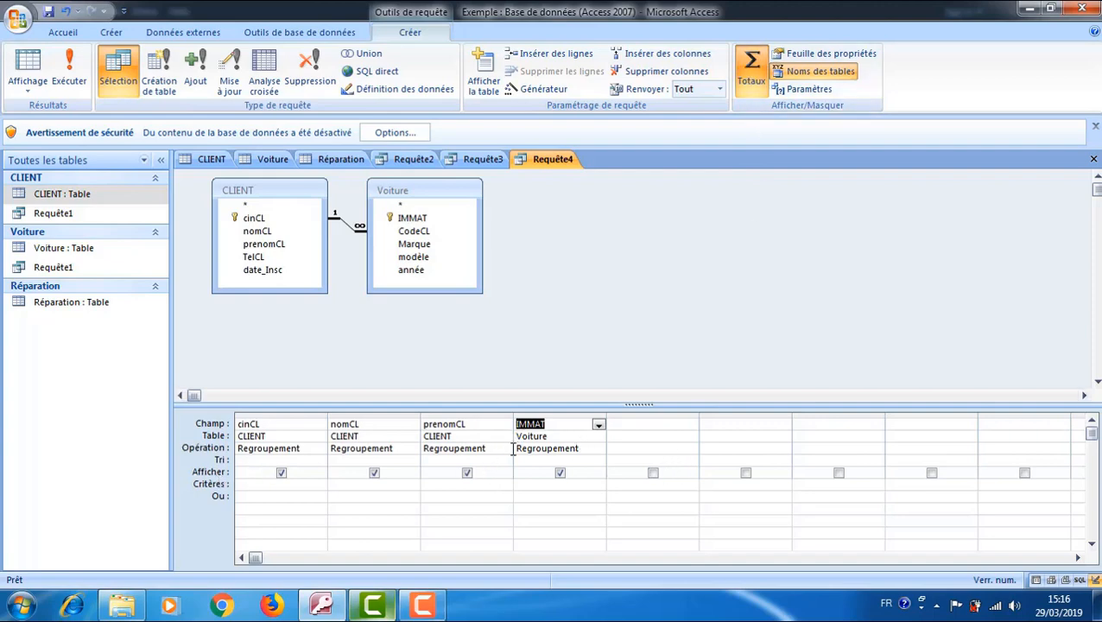
left_click(578, 447)
left_click(598, 449)
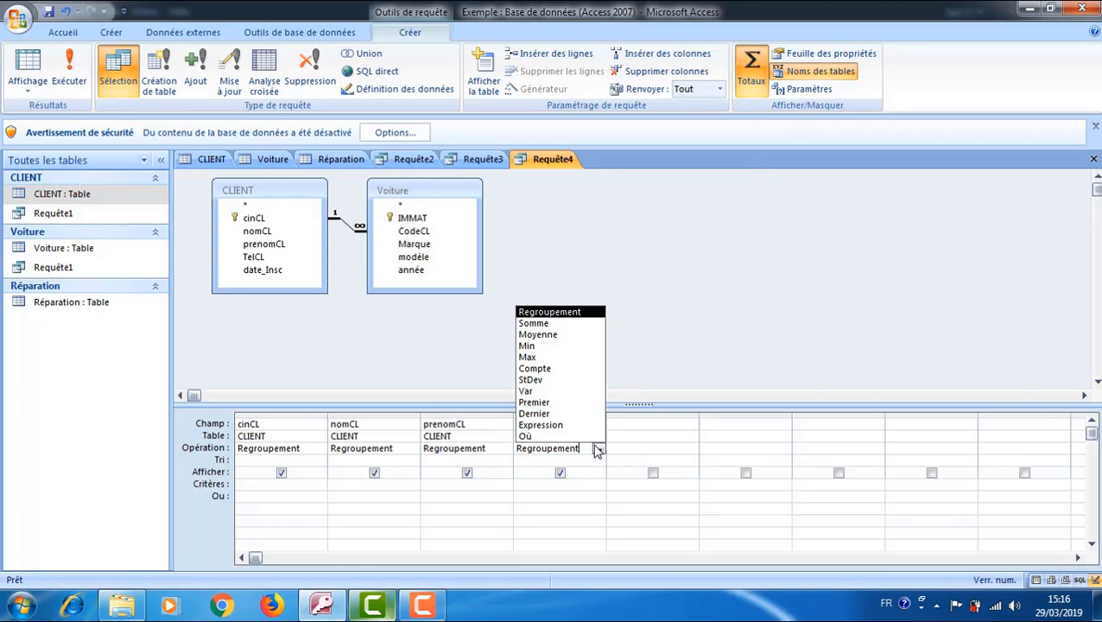
left_click(542, 369)
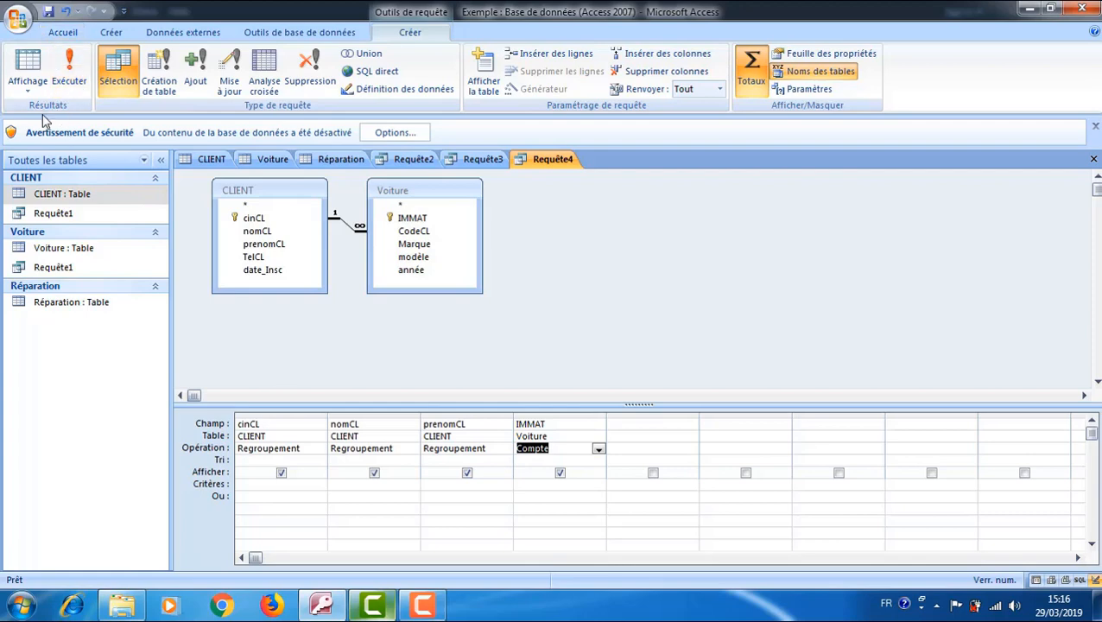
Run the query to view the number of cars per client, and return to its design view
left_click(74, 79)
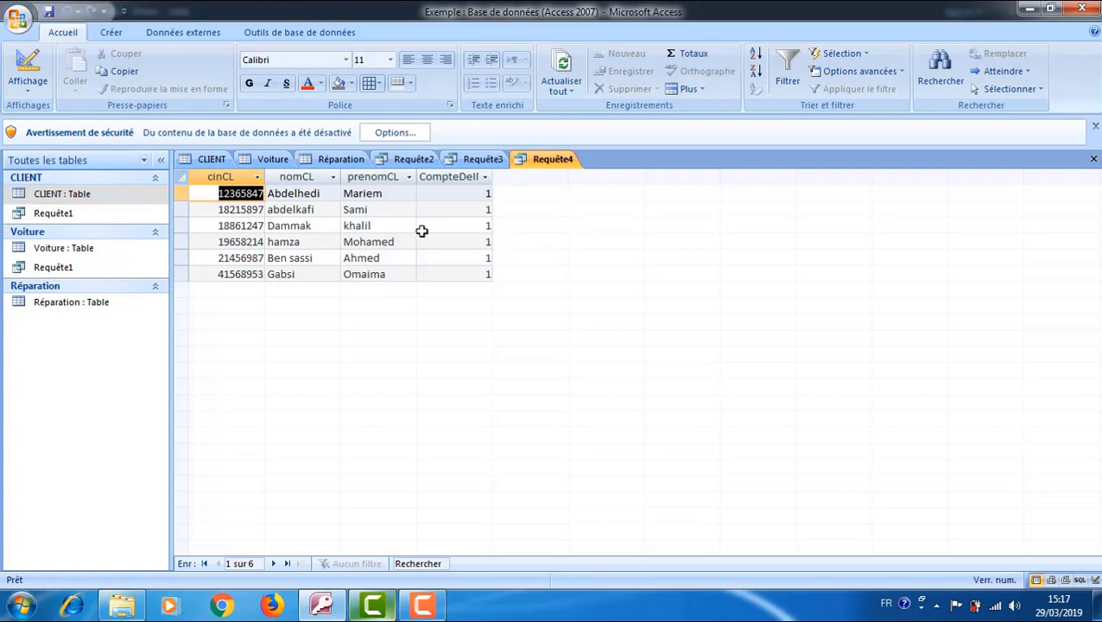
left_click(27, 86)
left_click(99, 263)
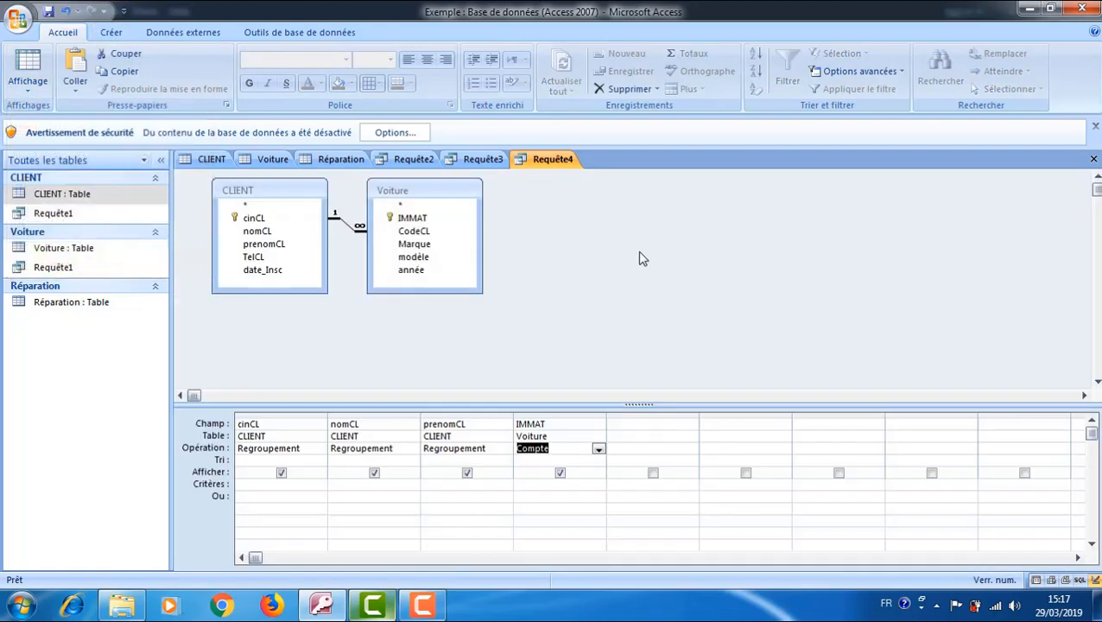